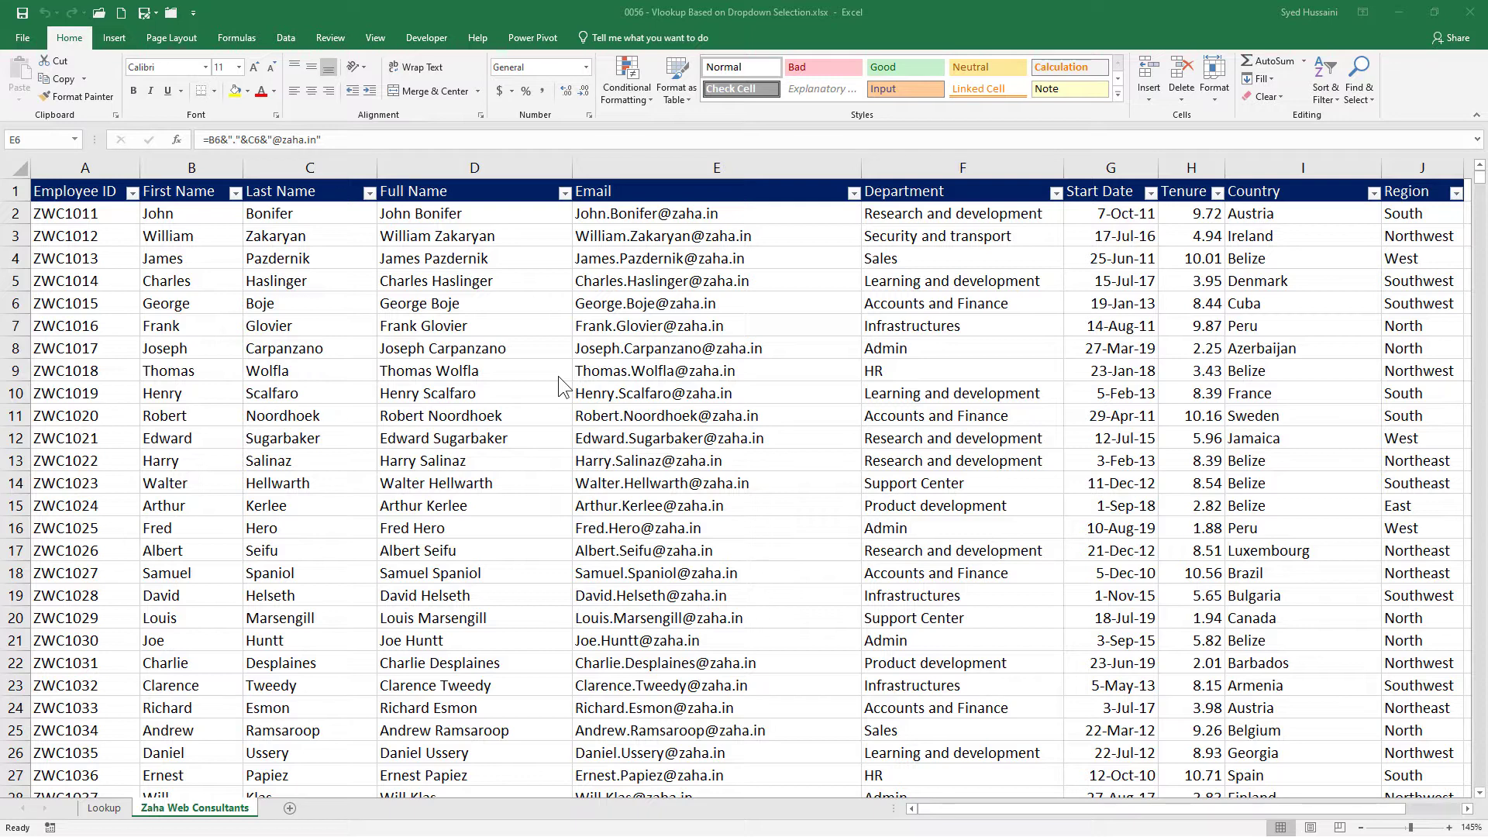
Examine the Lookup sheet's field labels, the empty selection cell B1 and the empty result cells B2:B7.
click(269, 336)
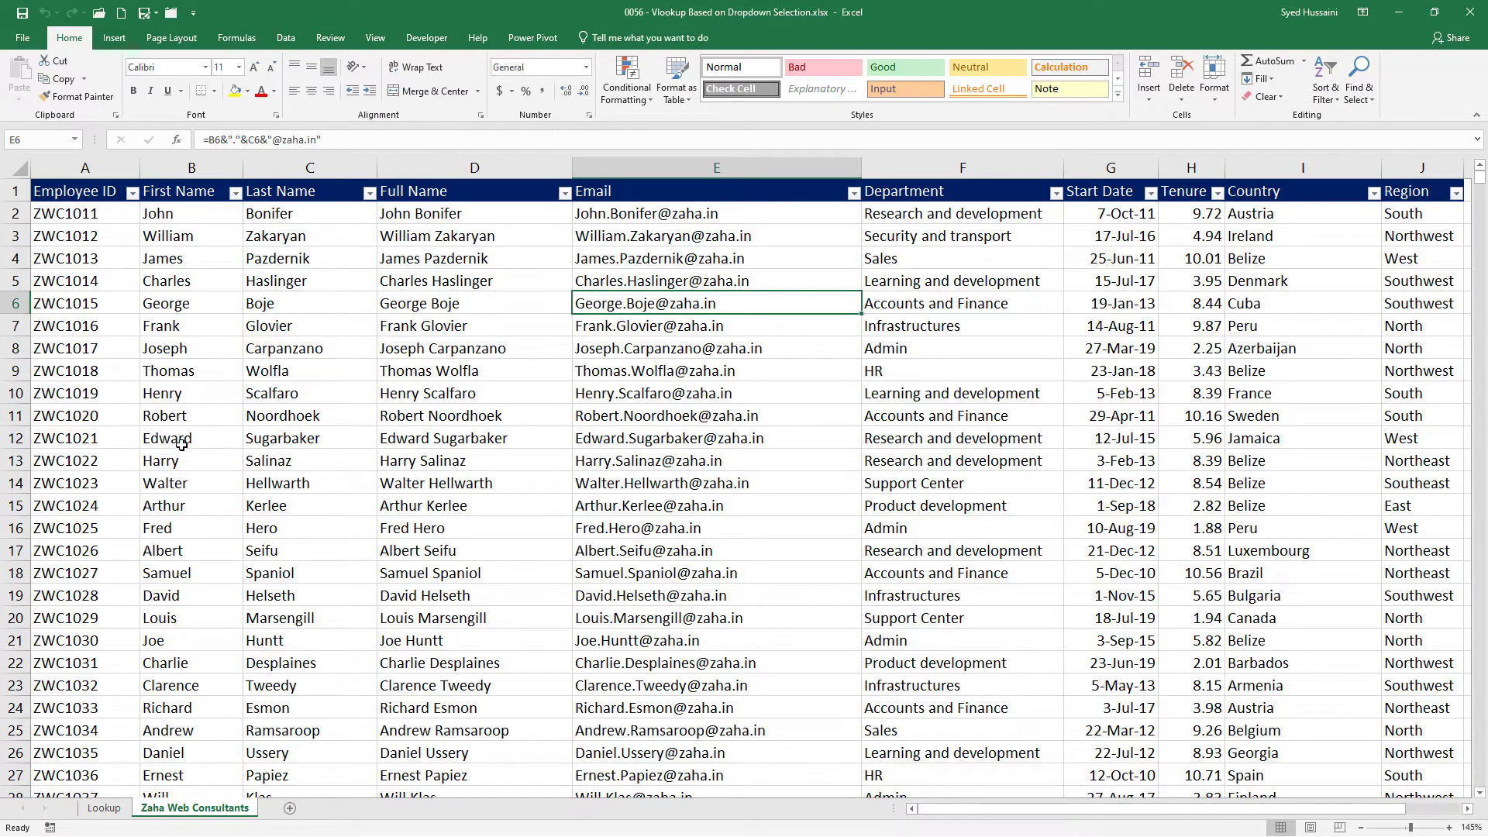
click(104, 809)
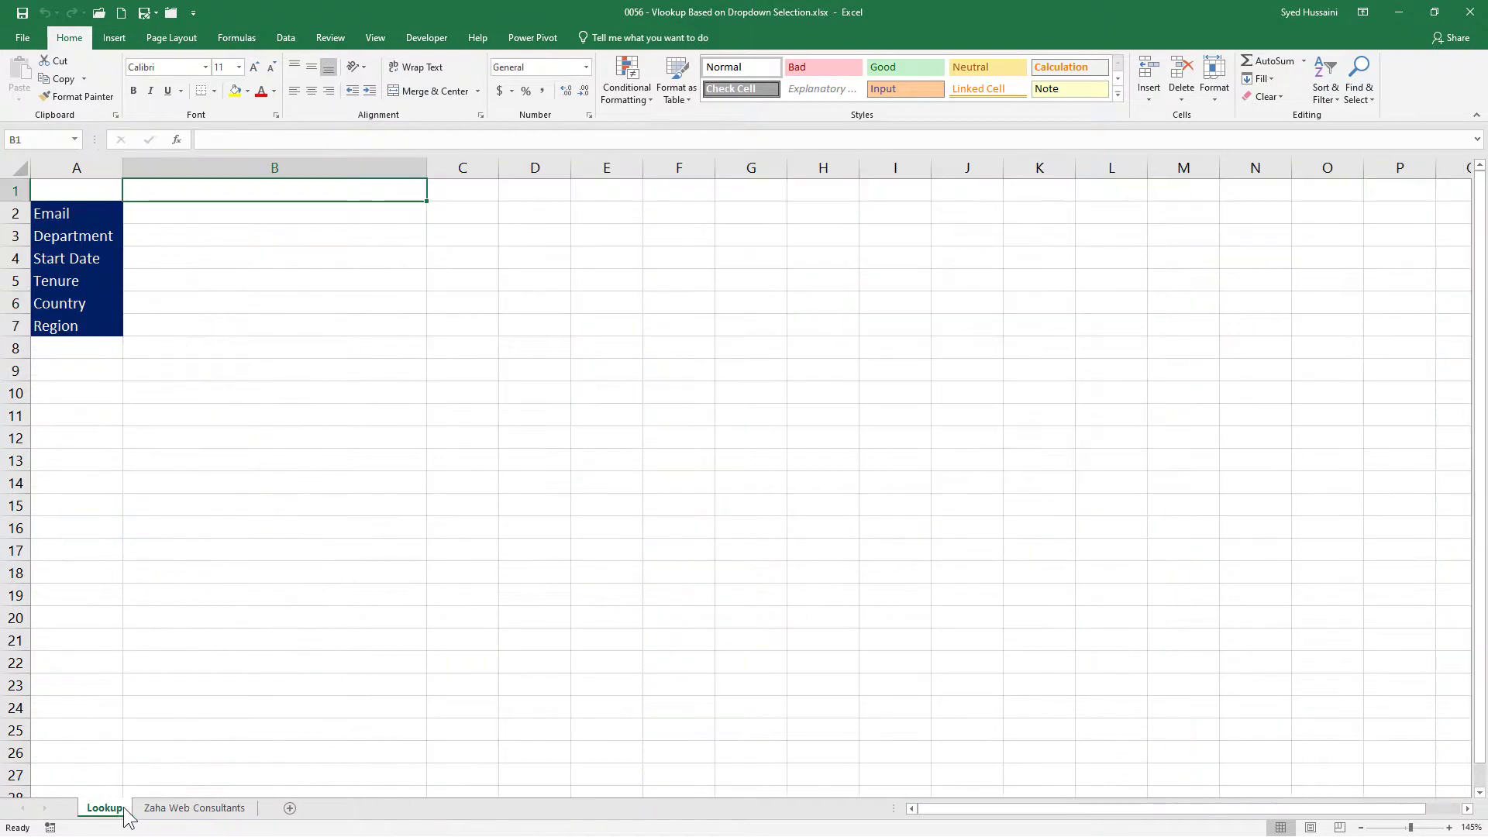
drag(284, 206, 289, 320)
click(272, 304)
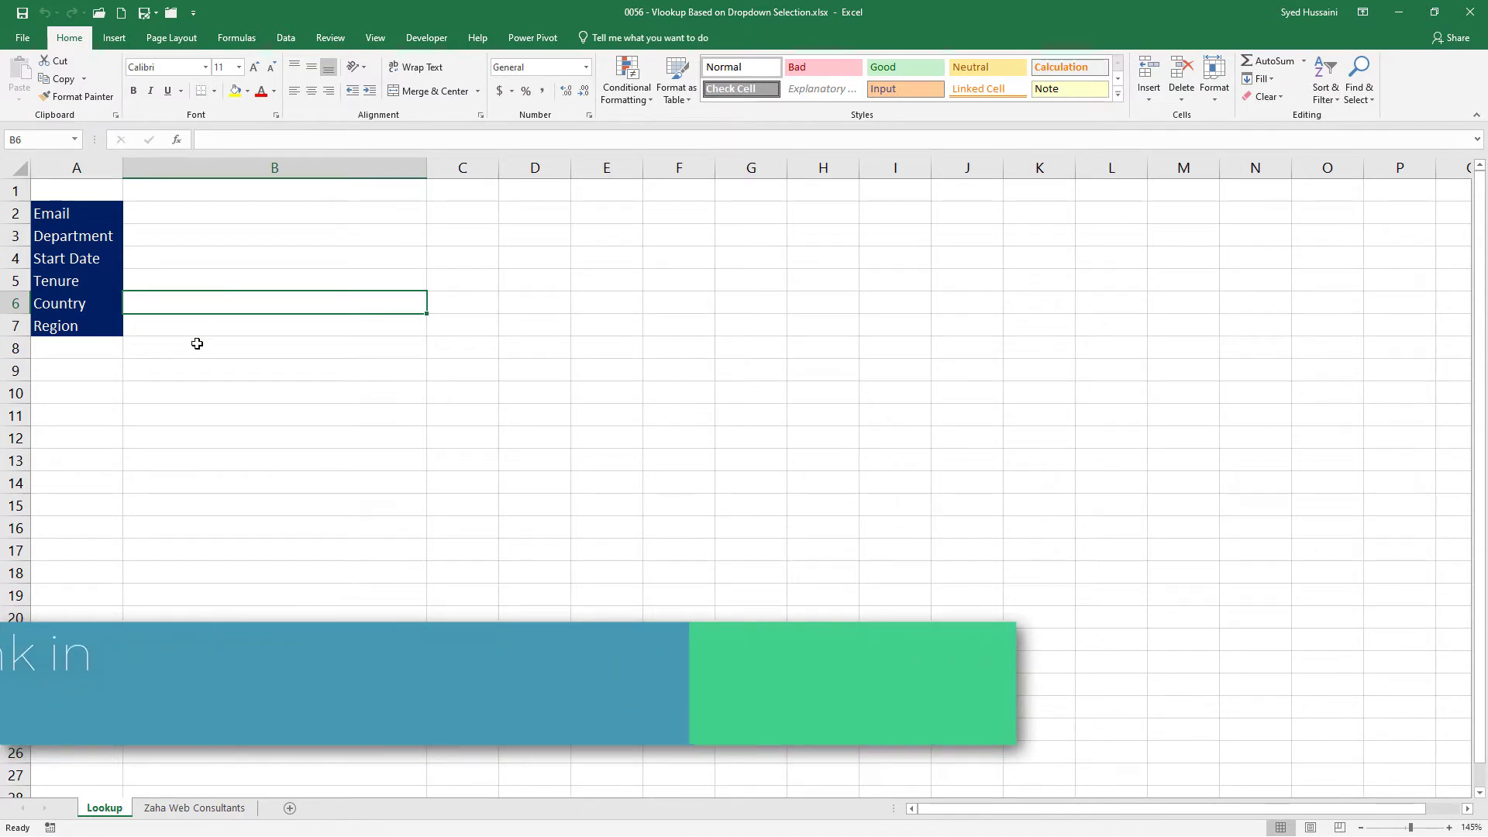
click(178, 226)
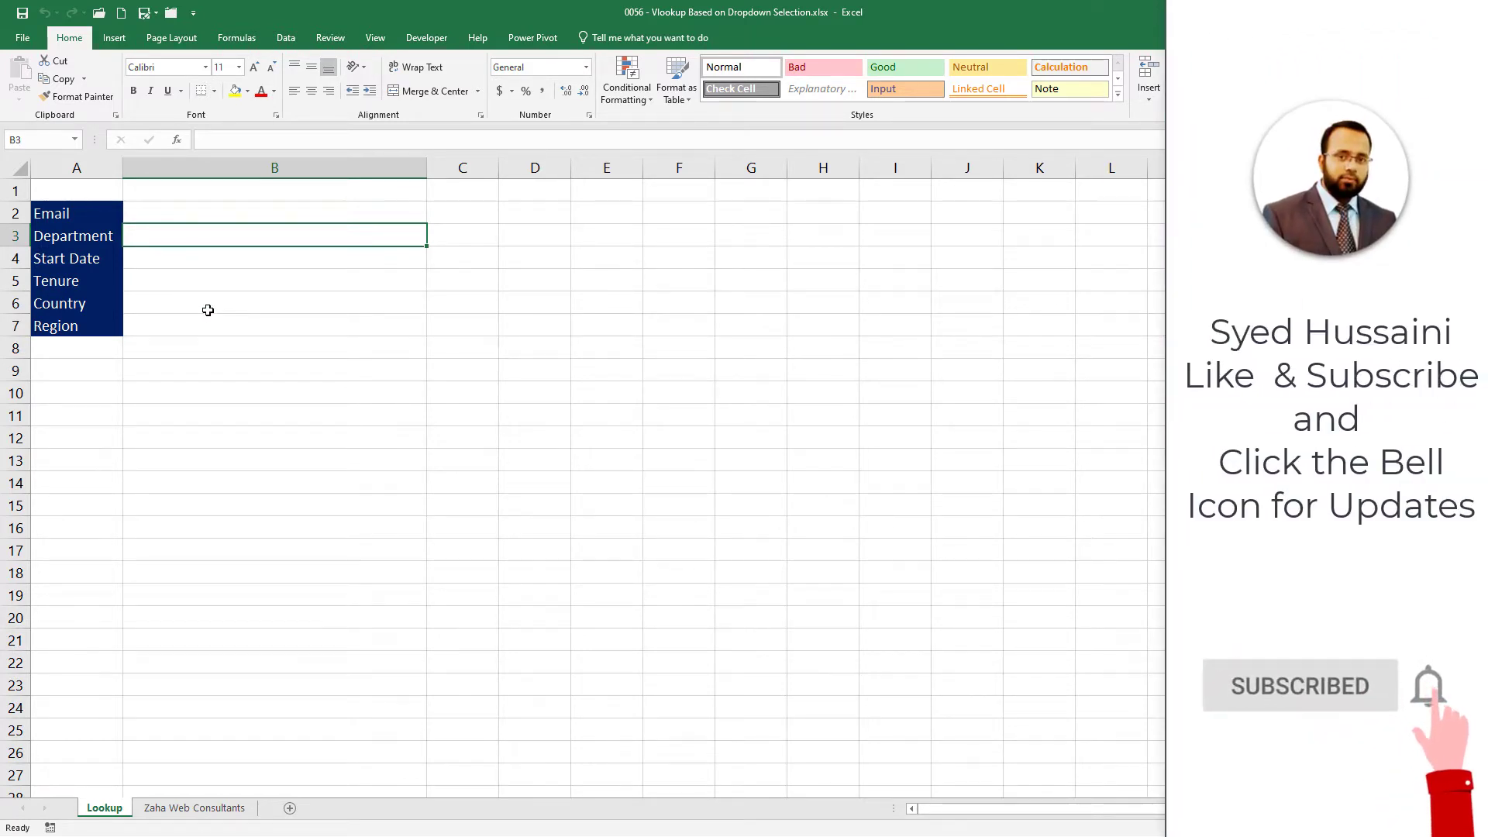
click(259, 194)
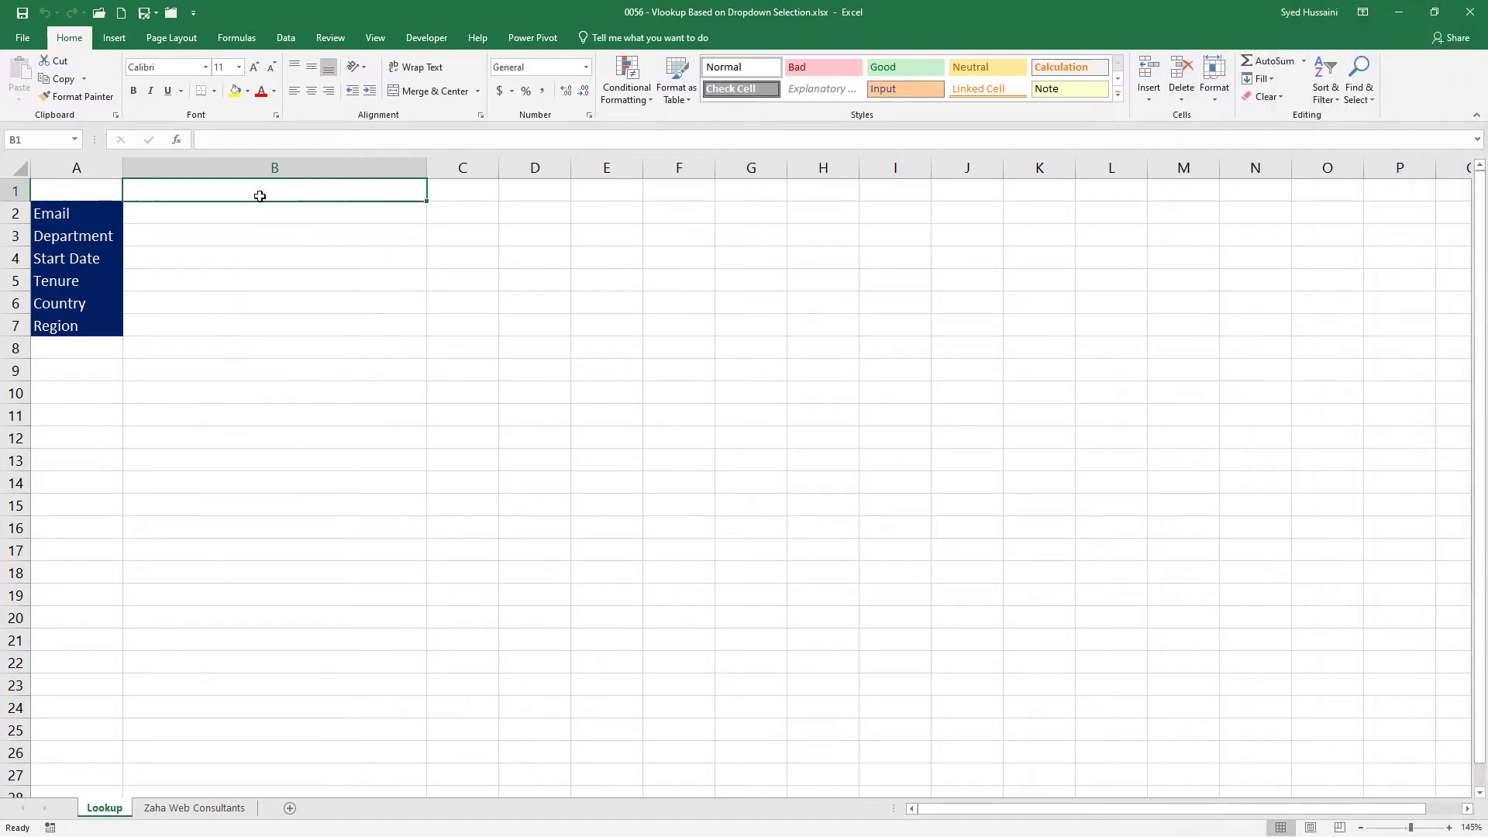
drag(259, 217, 250, 320)
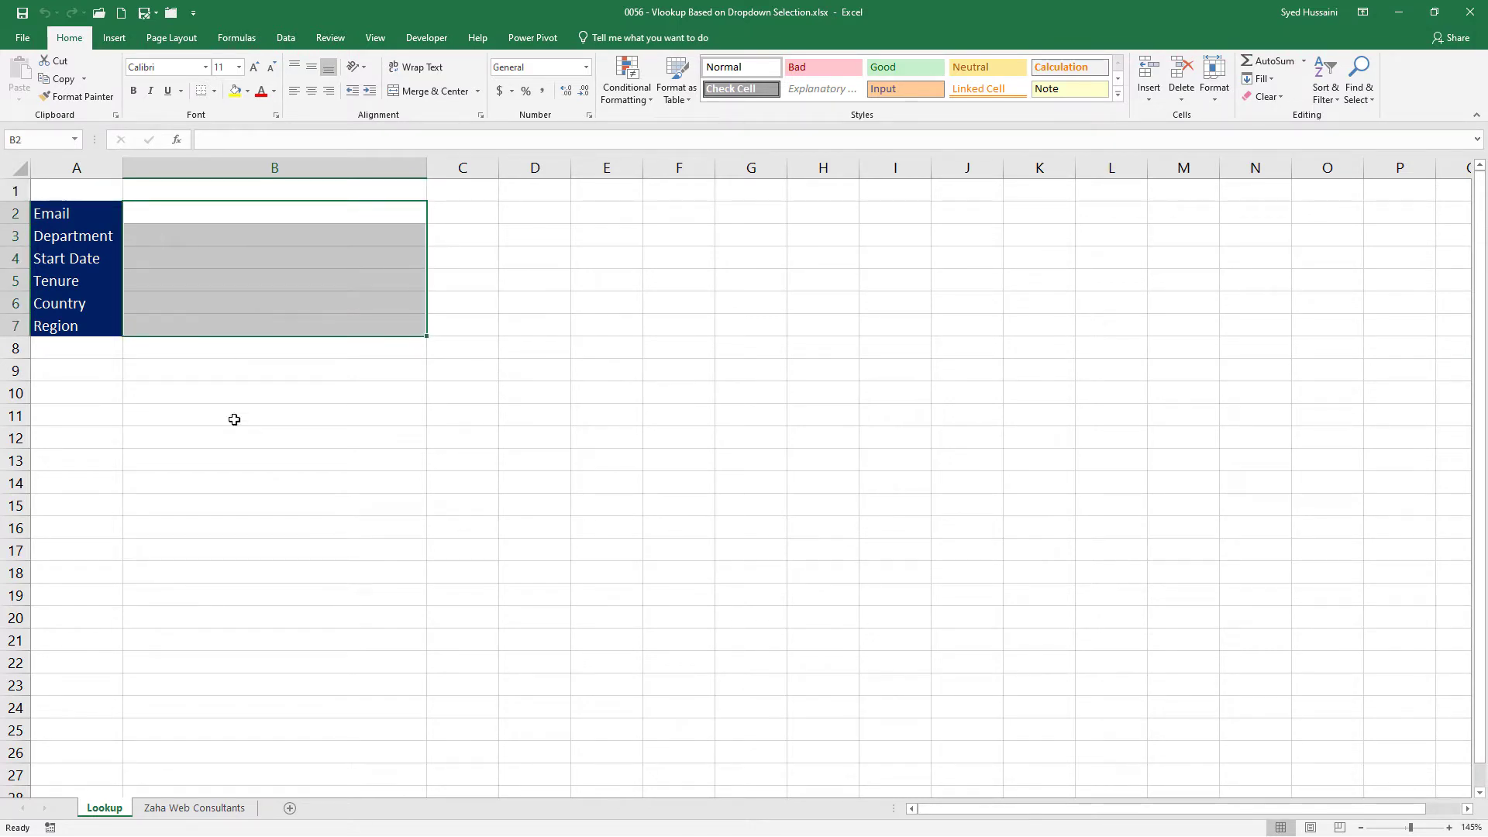
click(227, 684)
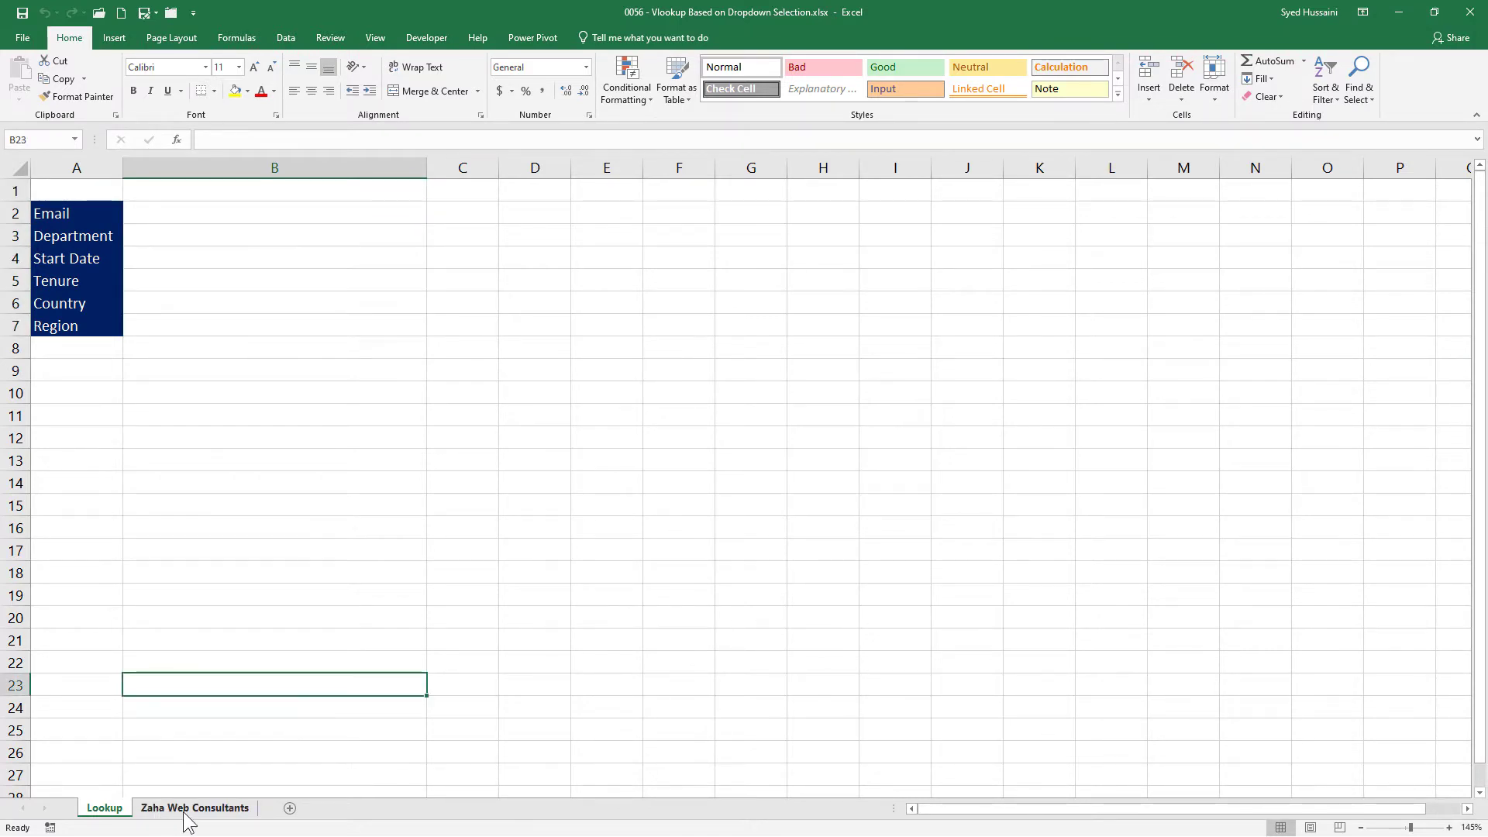
Format the employee data on the Zaha Web Consultants sheet as a table with headers, using Blue, Table Style Medium 2.
click(187, 810)
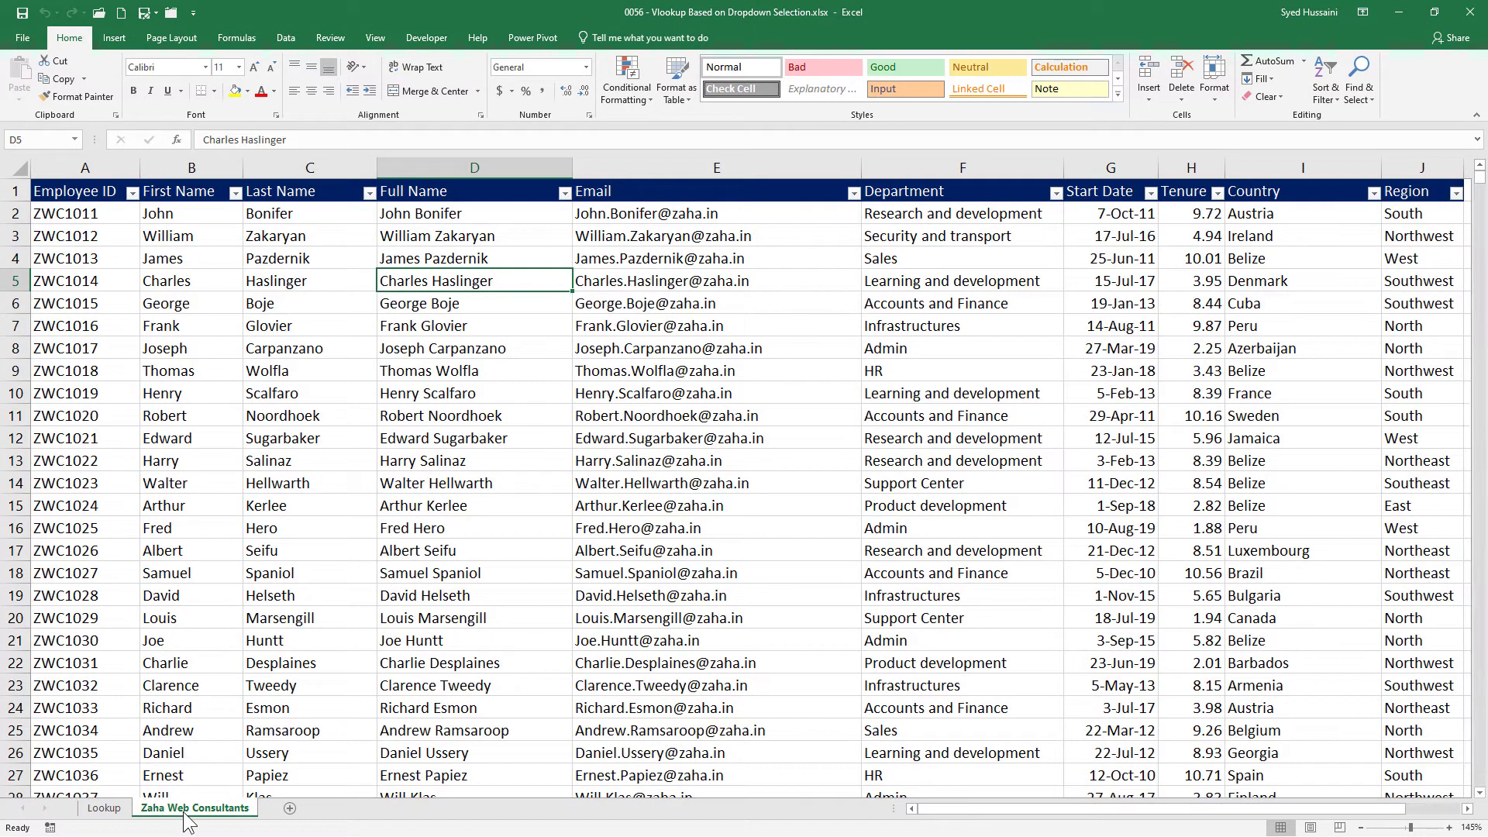
click(451, 238)
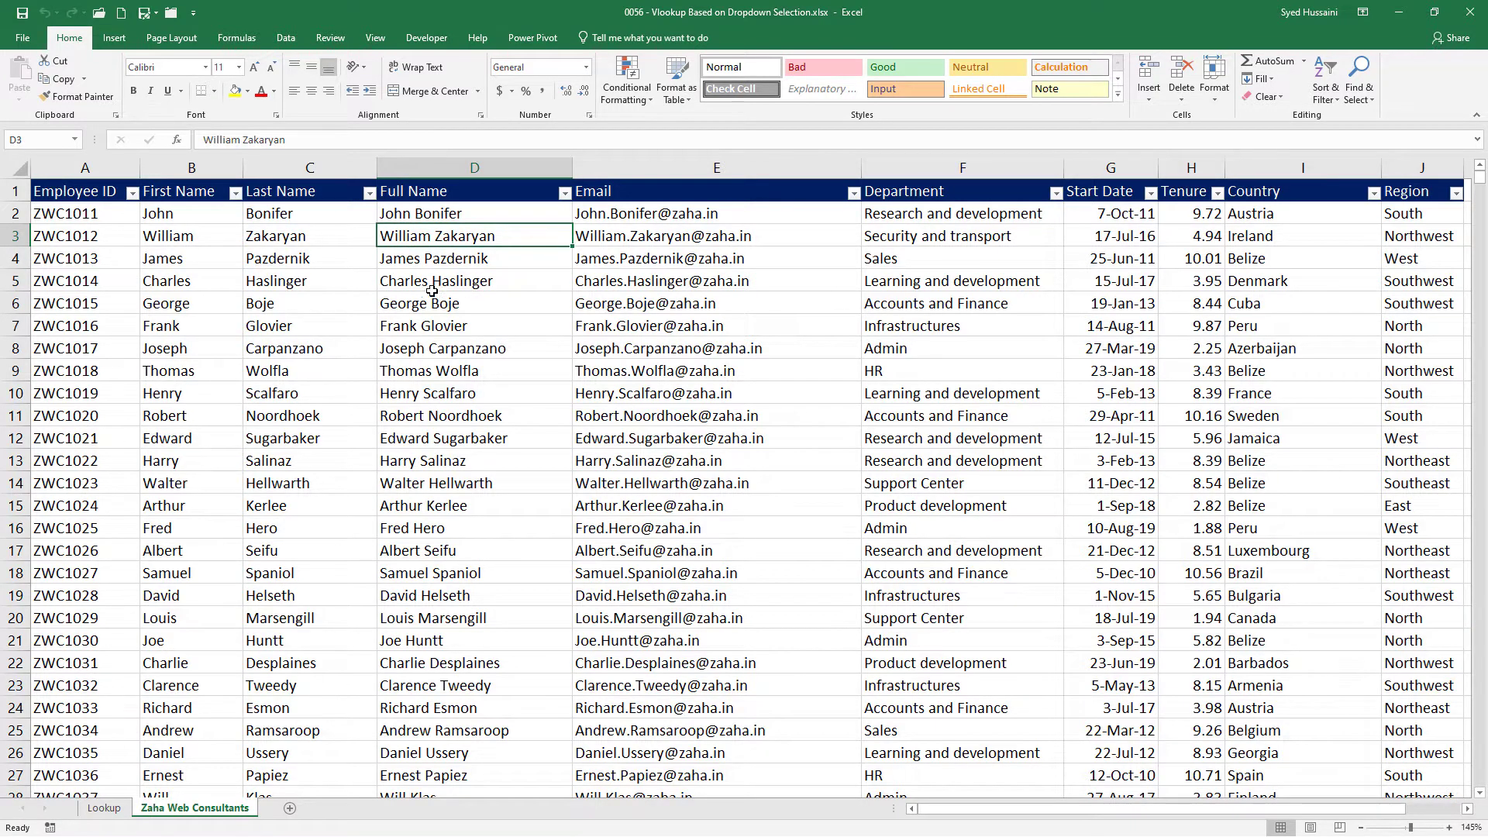
click(432, 217)
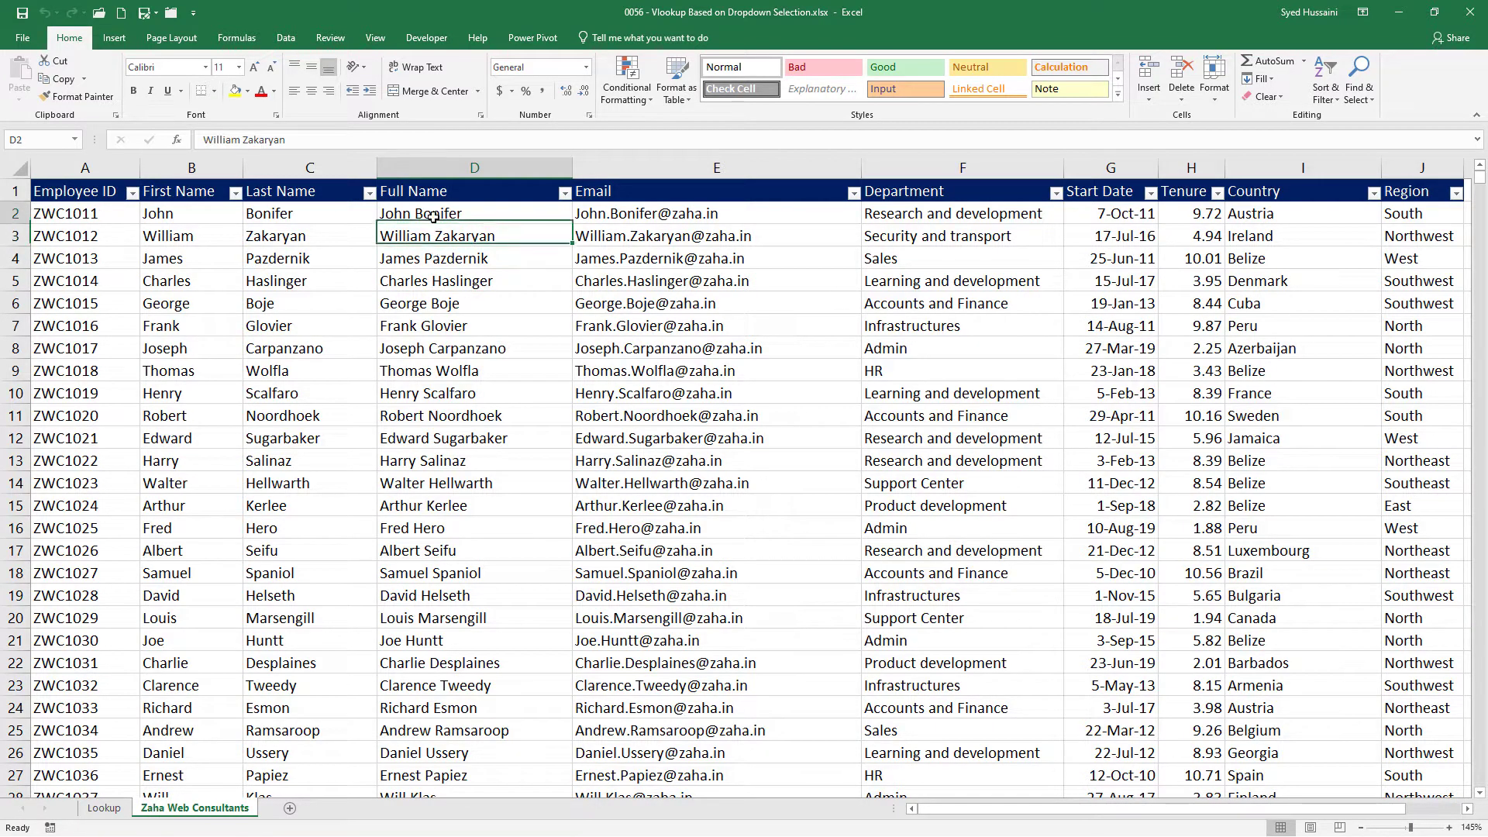
click(450, 326)
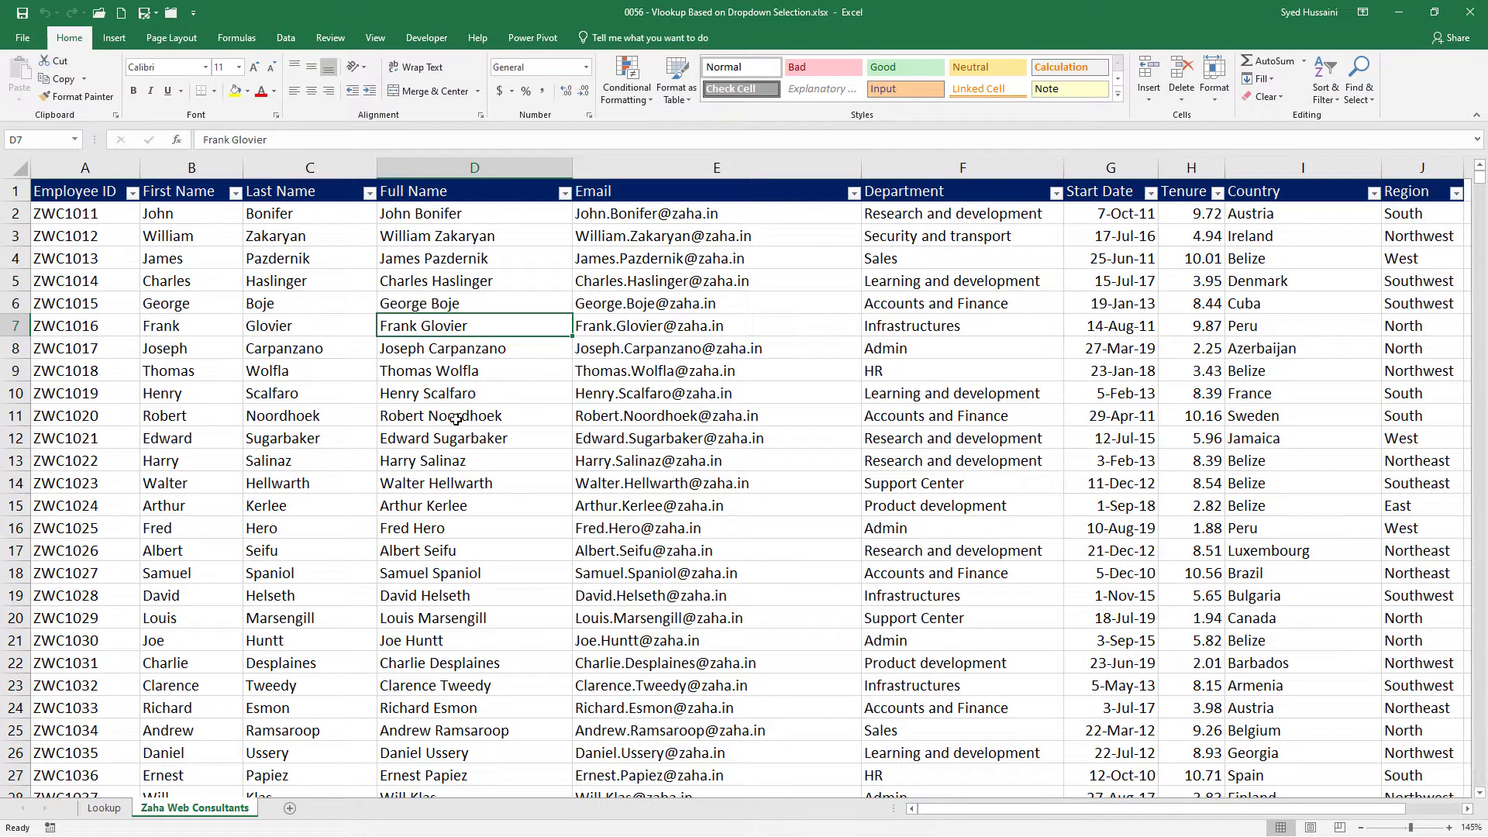
click(505, 279)
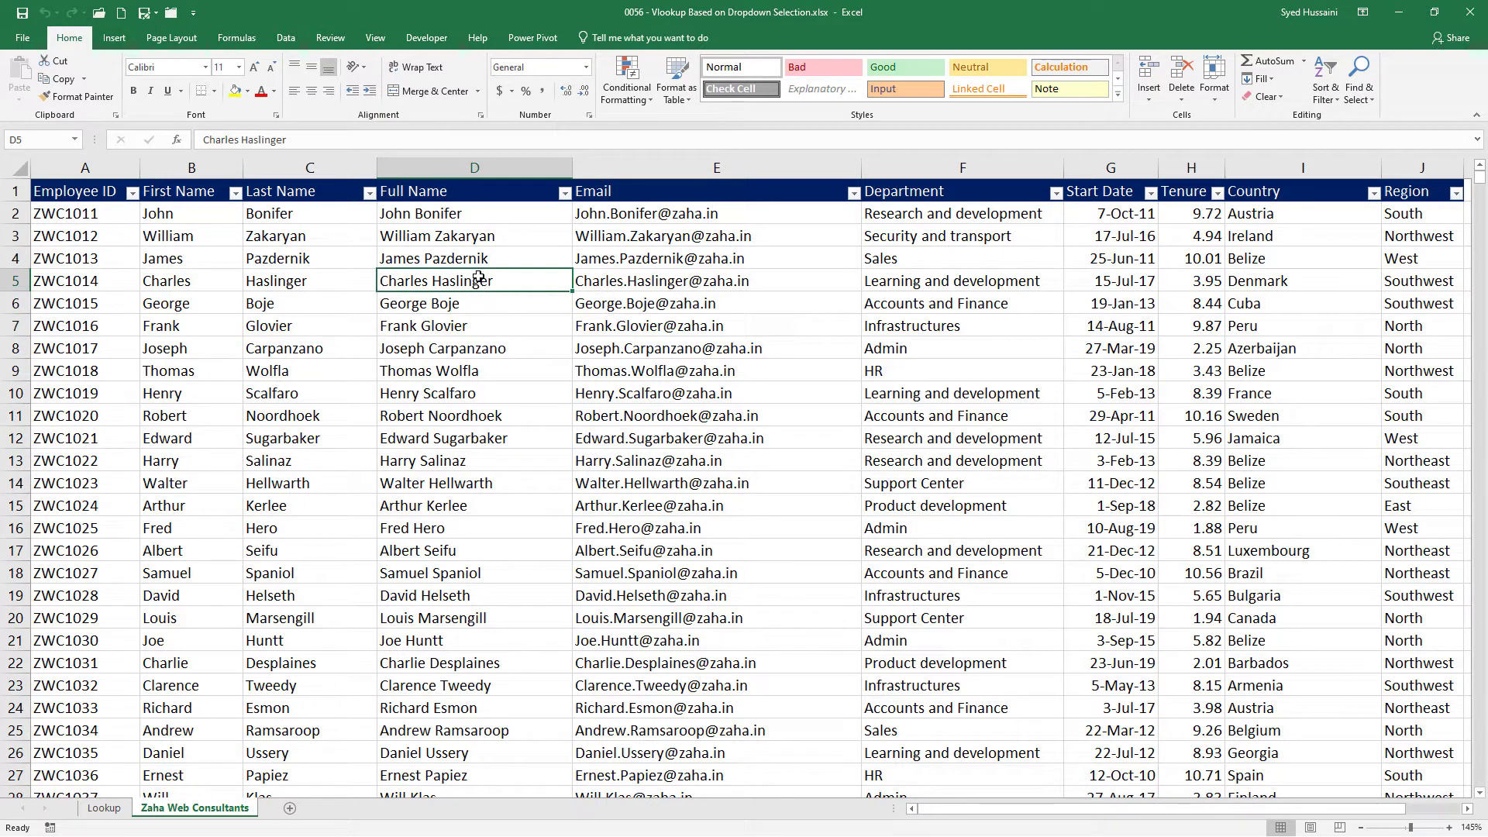
click(455, 343)
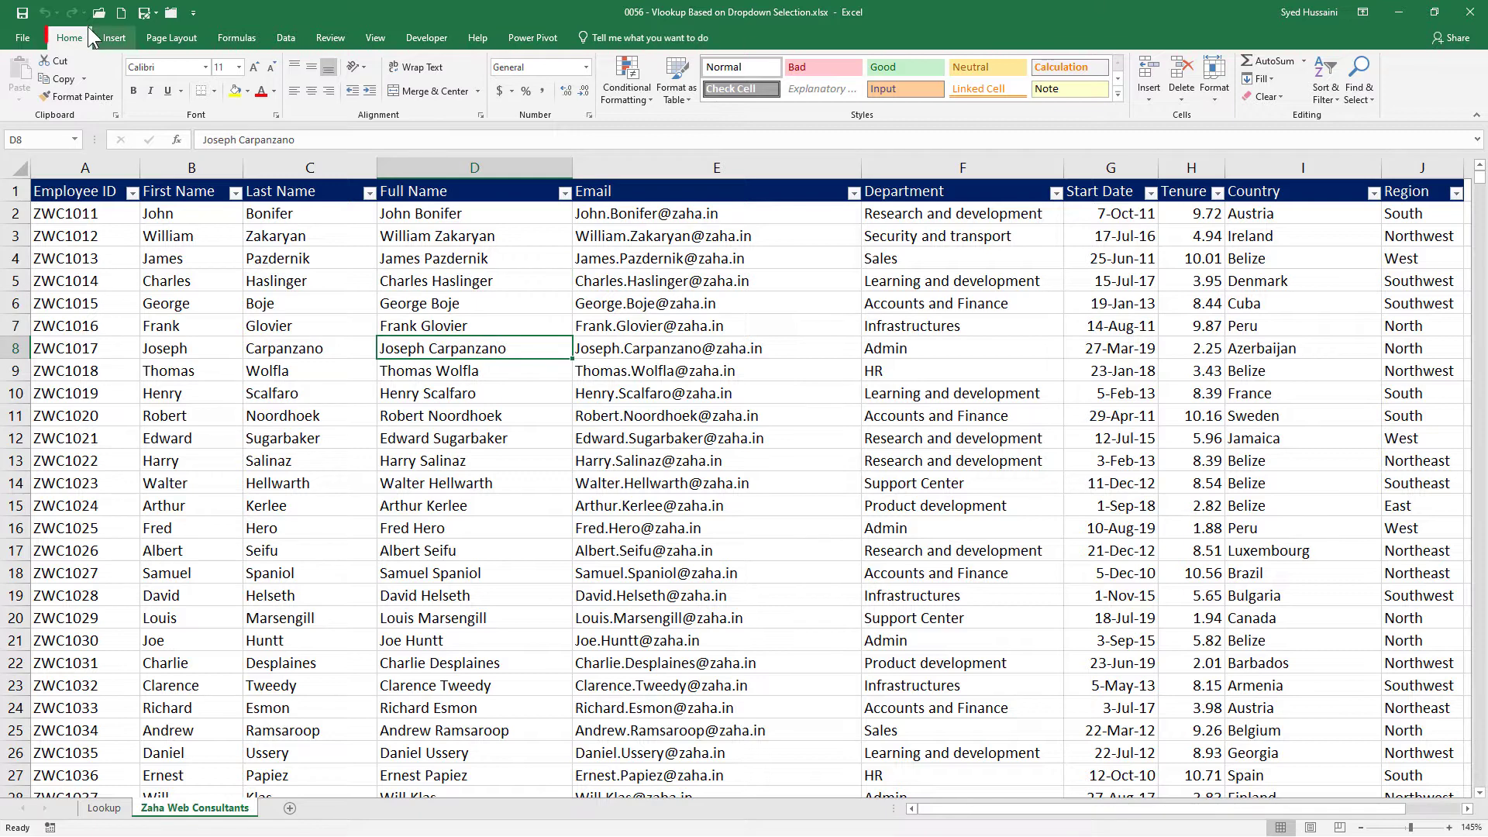
click(672, 80)
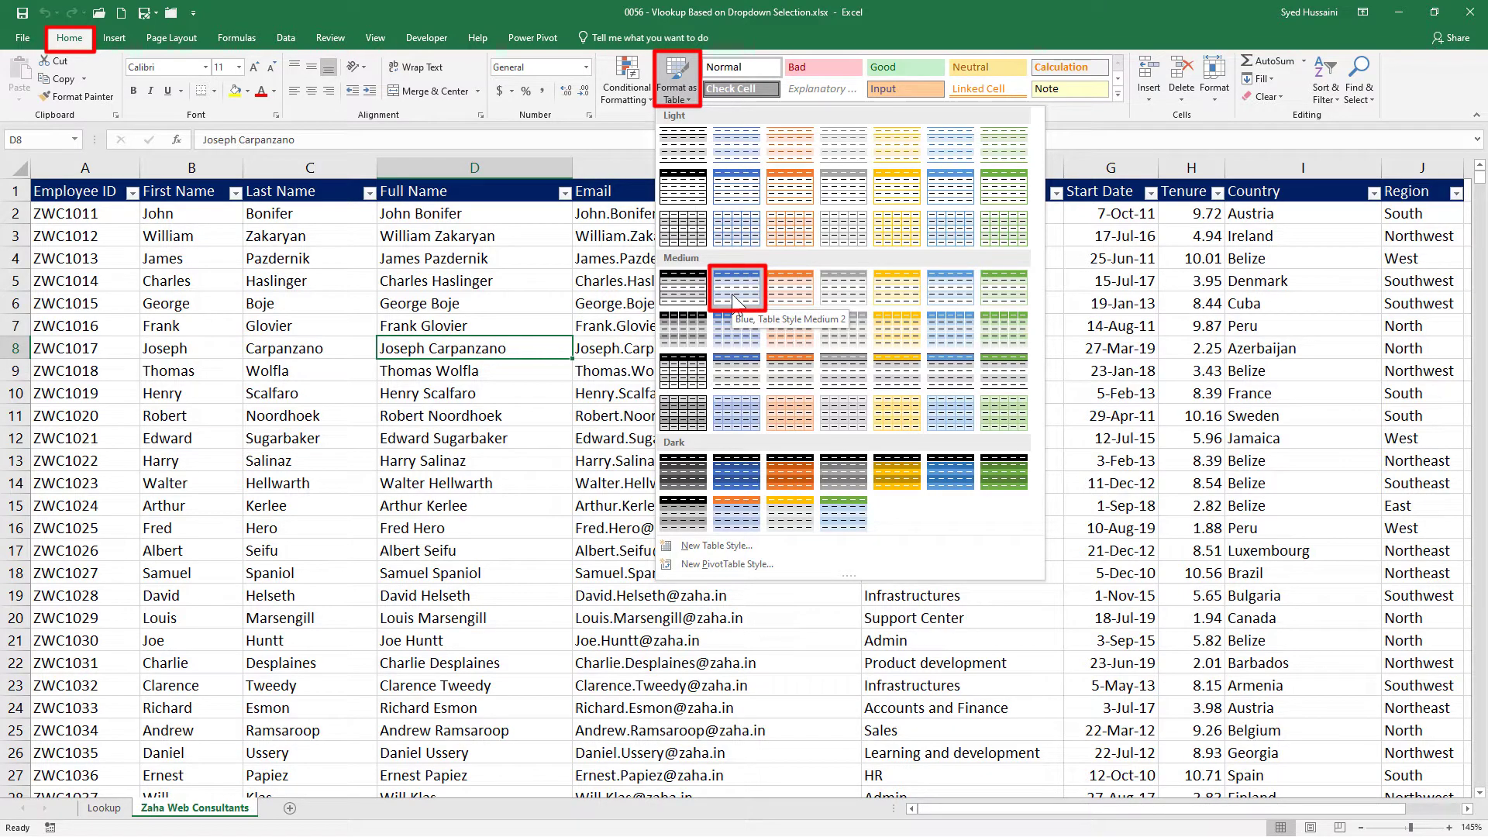
click(733, 296)
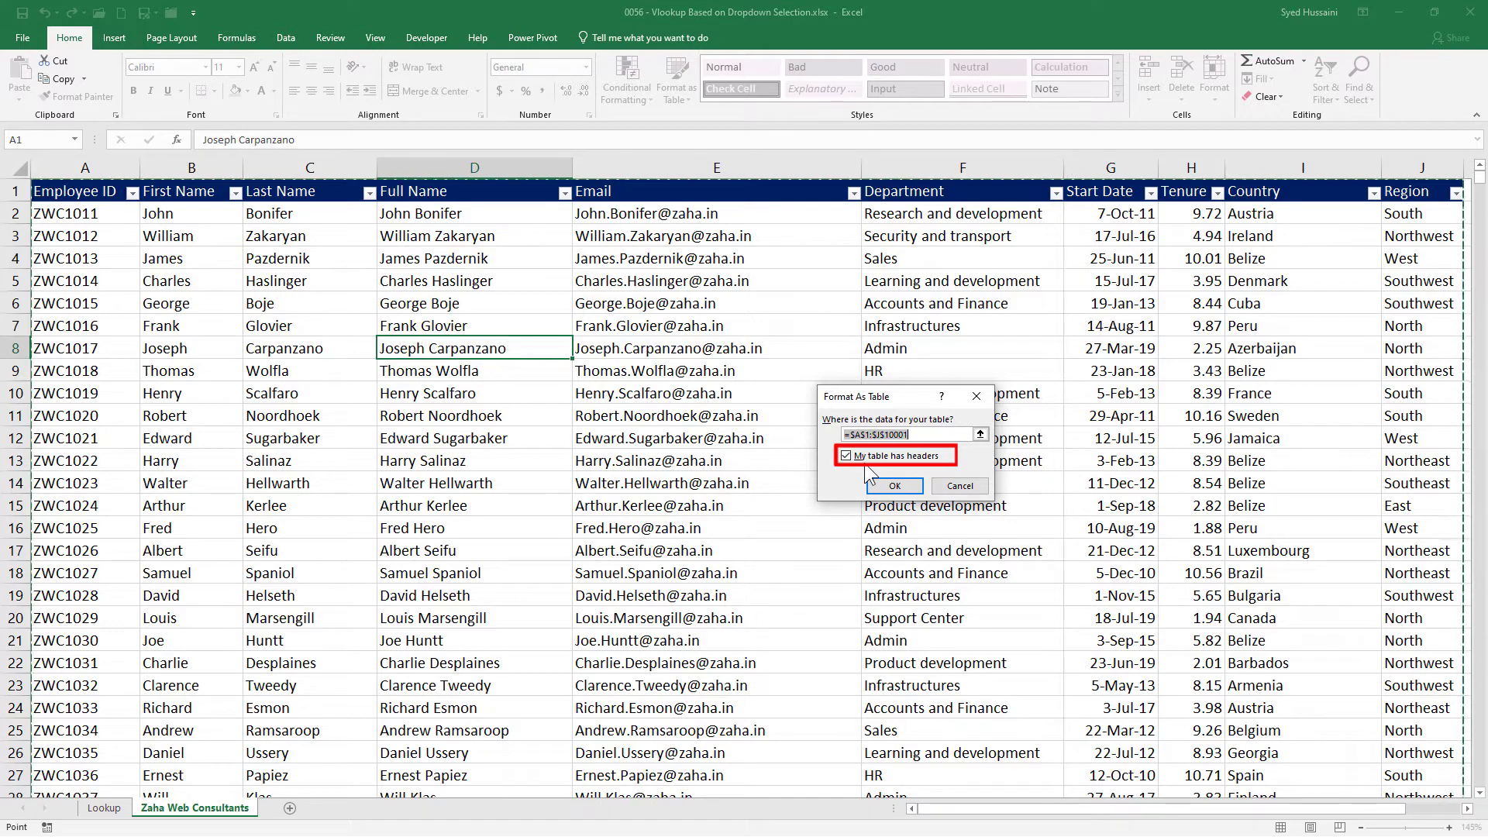
click(891, 486)
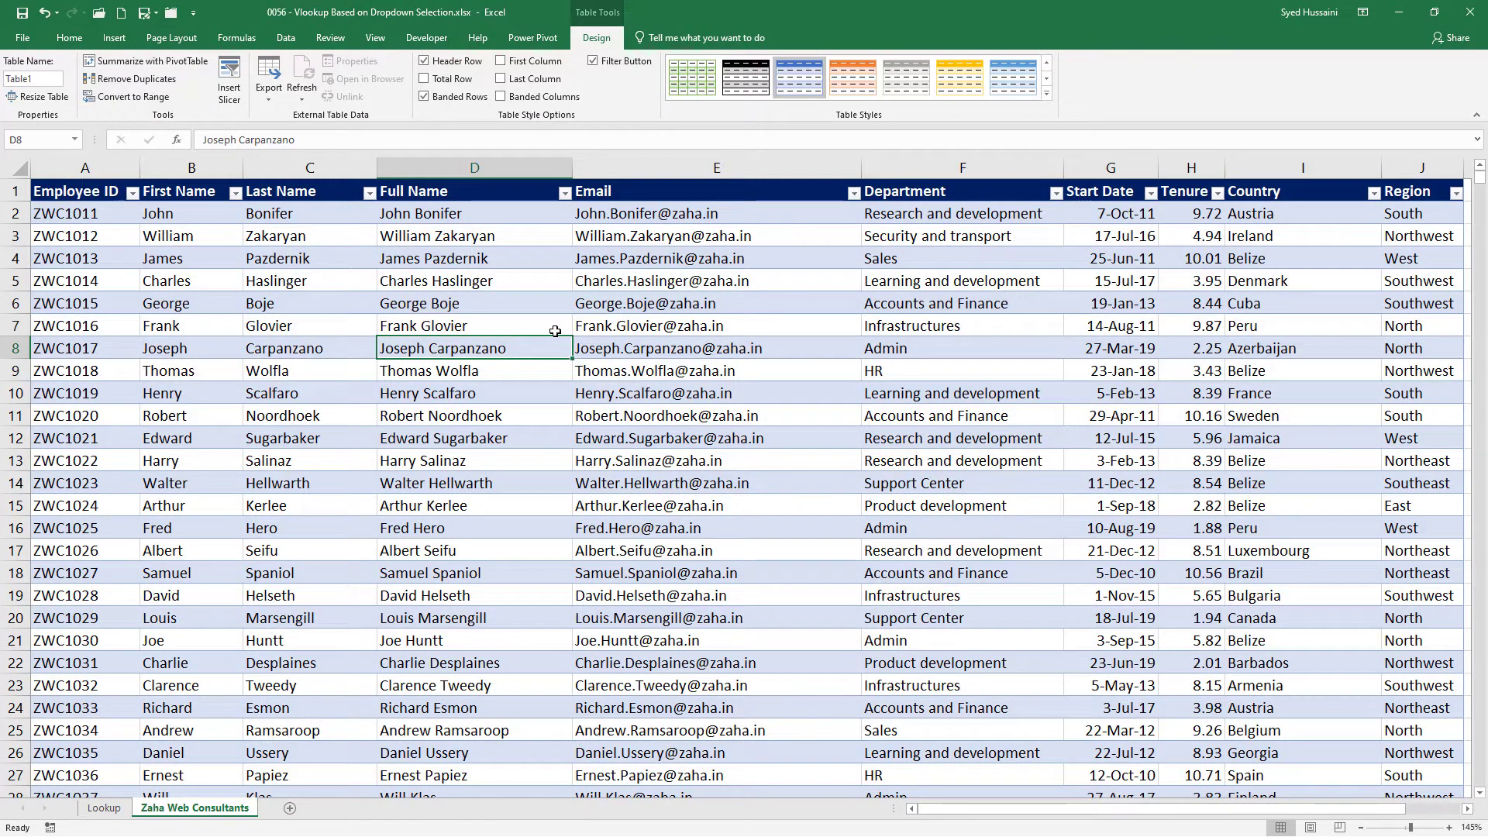
Define a workbook-scoped name Names that refers to the table's Full Name column, =Table1[Full Name].
click(498, 260)
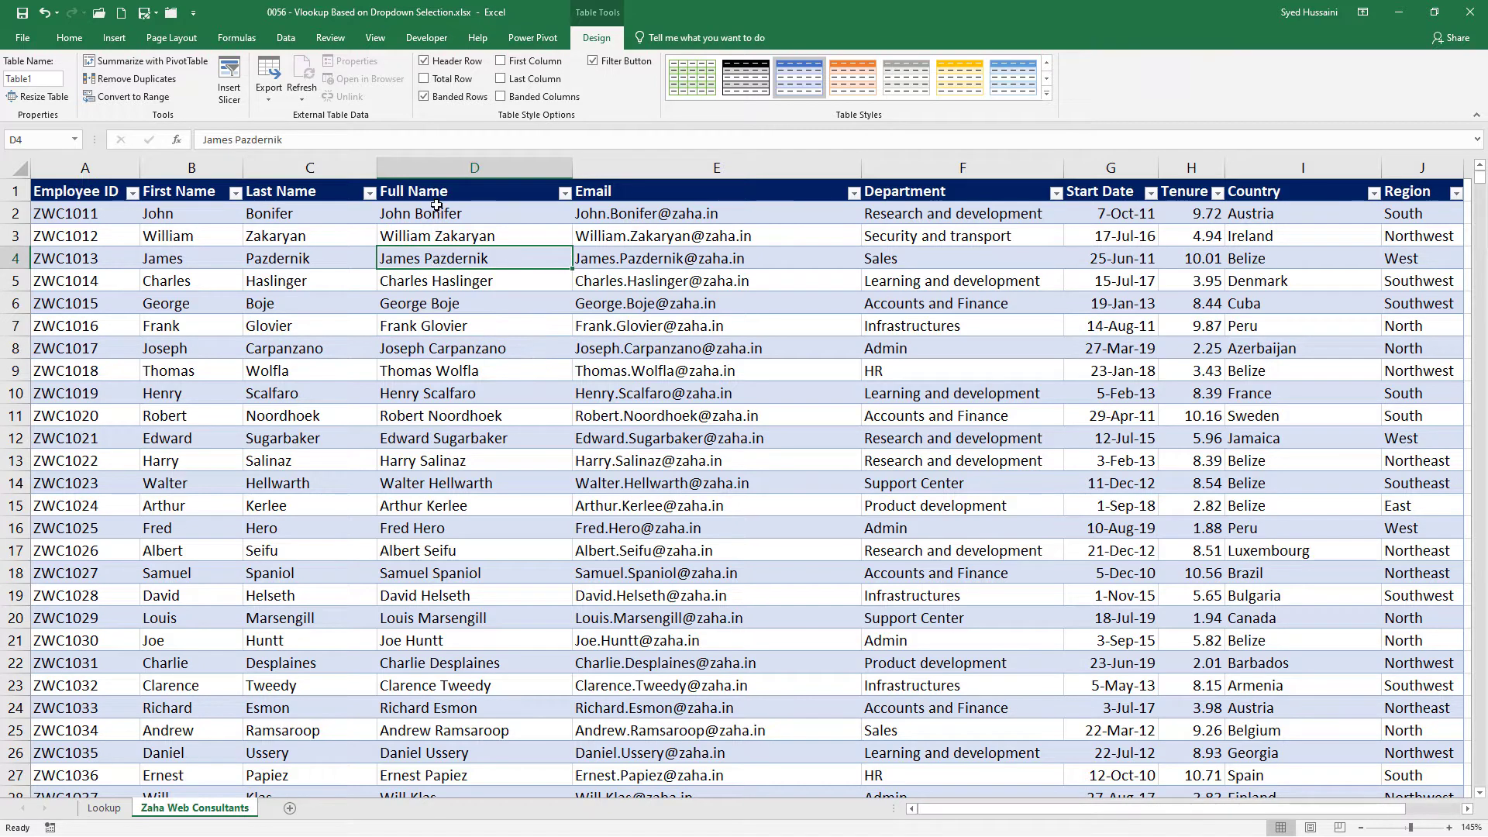
click(447, 179)
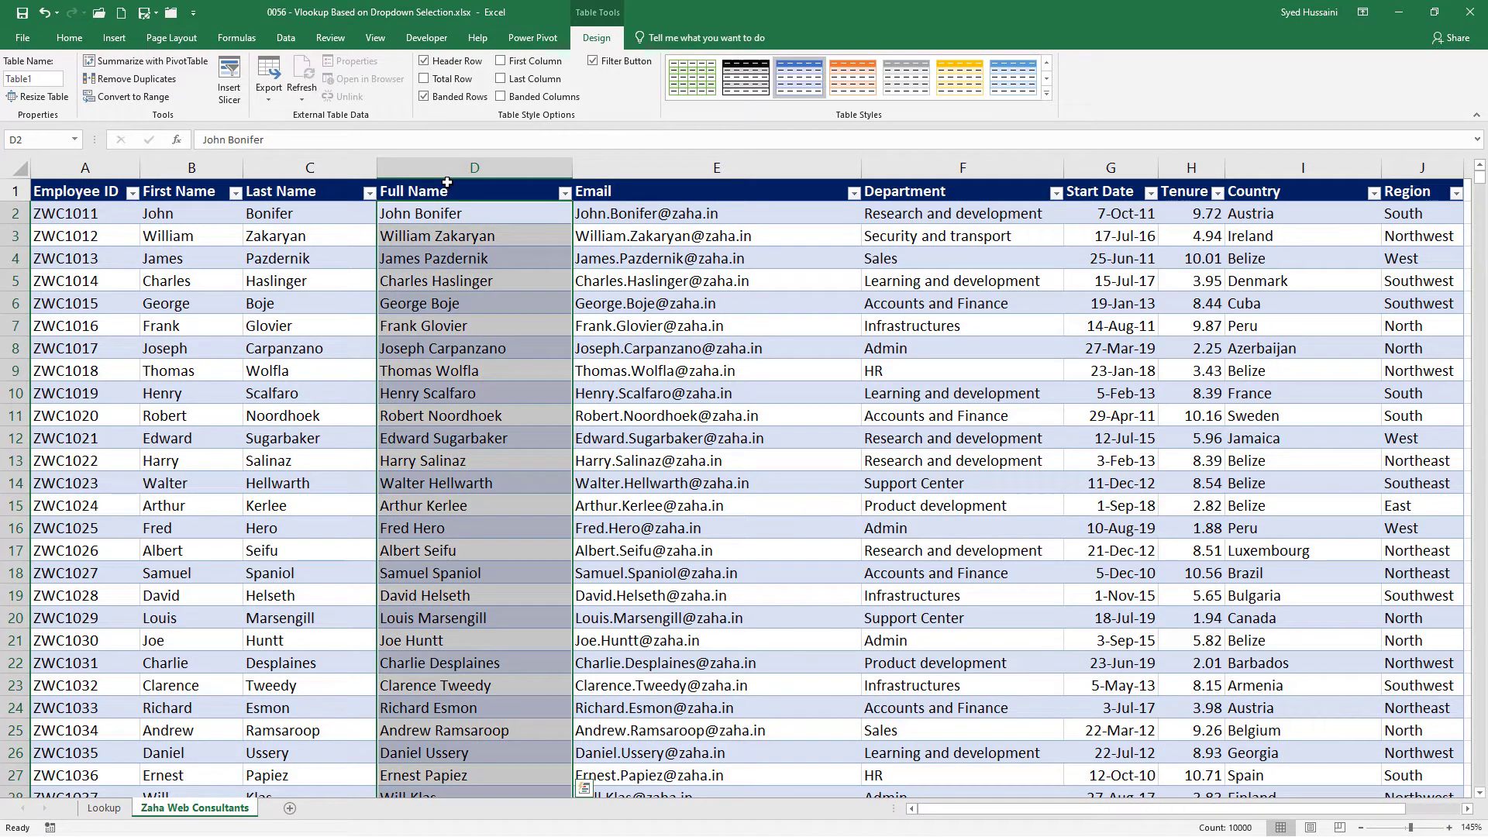
click(449, 236)
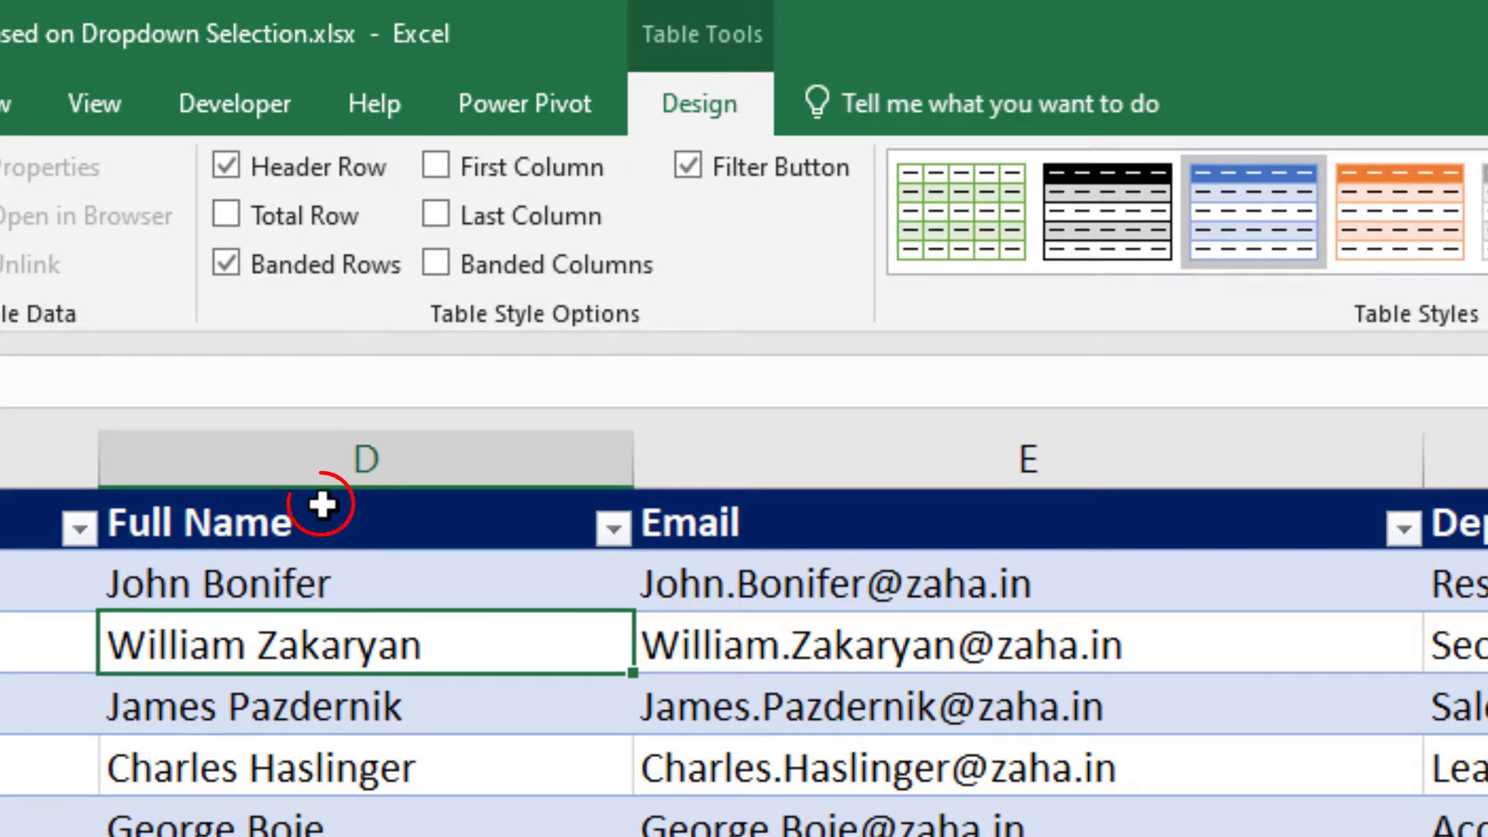
click(321, 504)
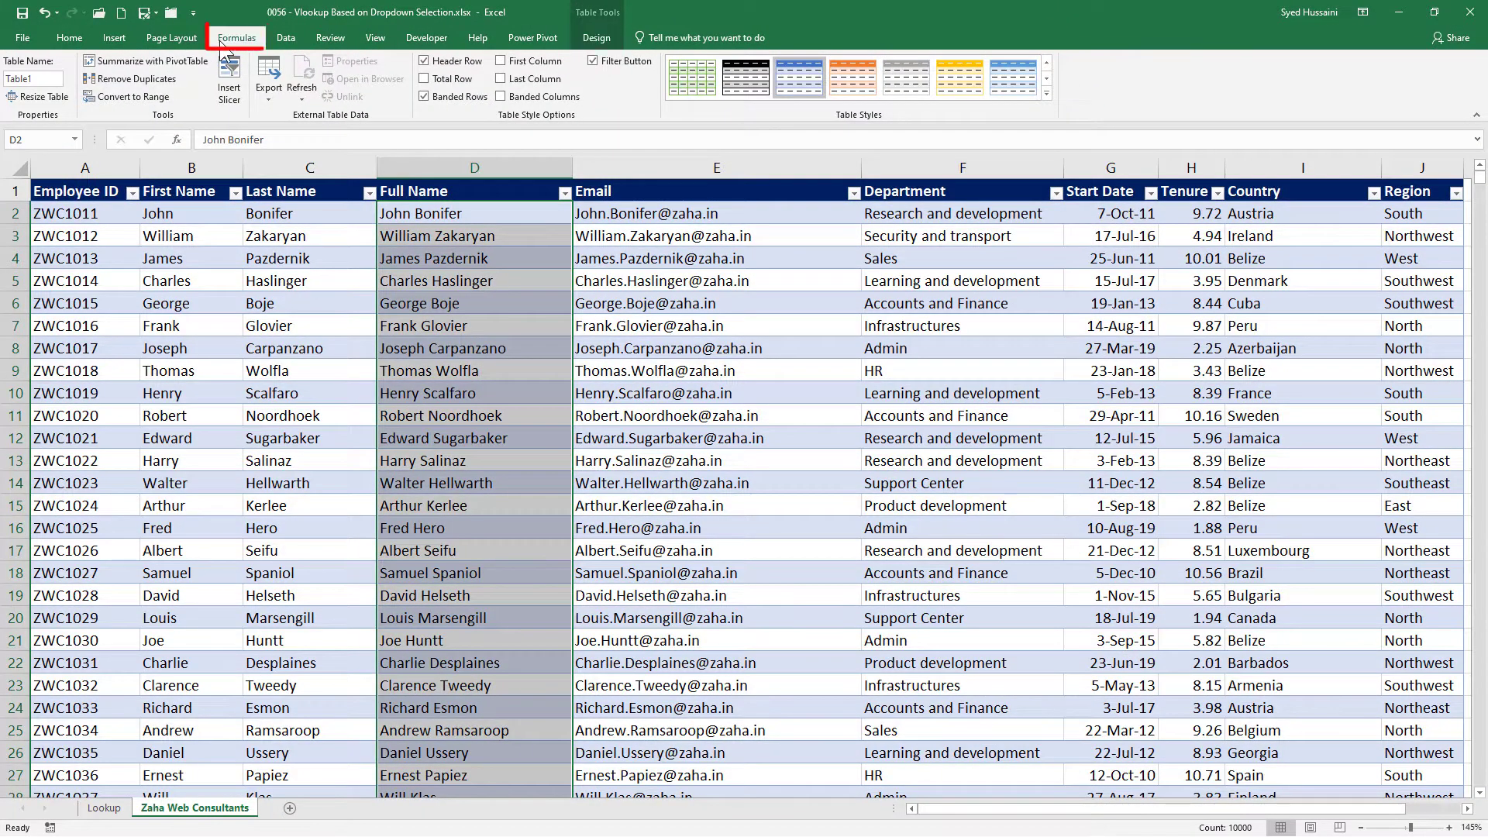
click(221, 40)
click(430, 84)
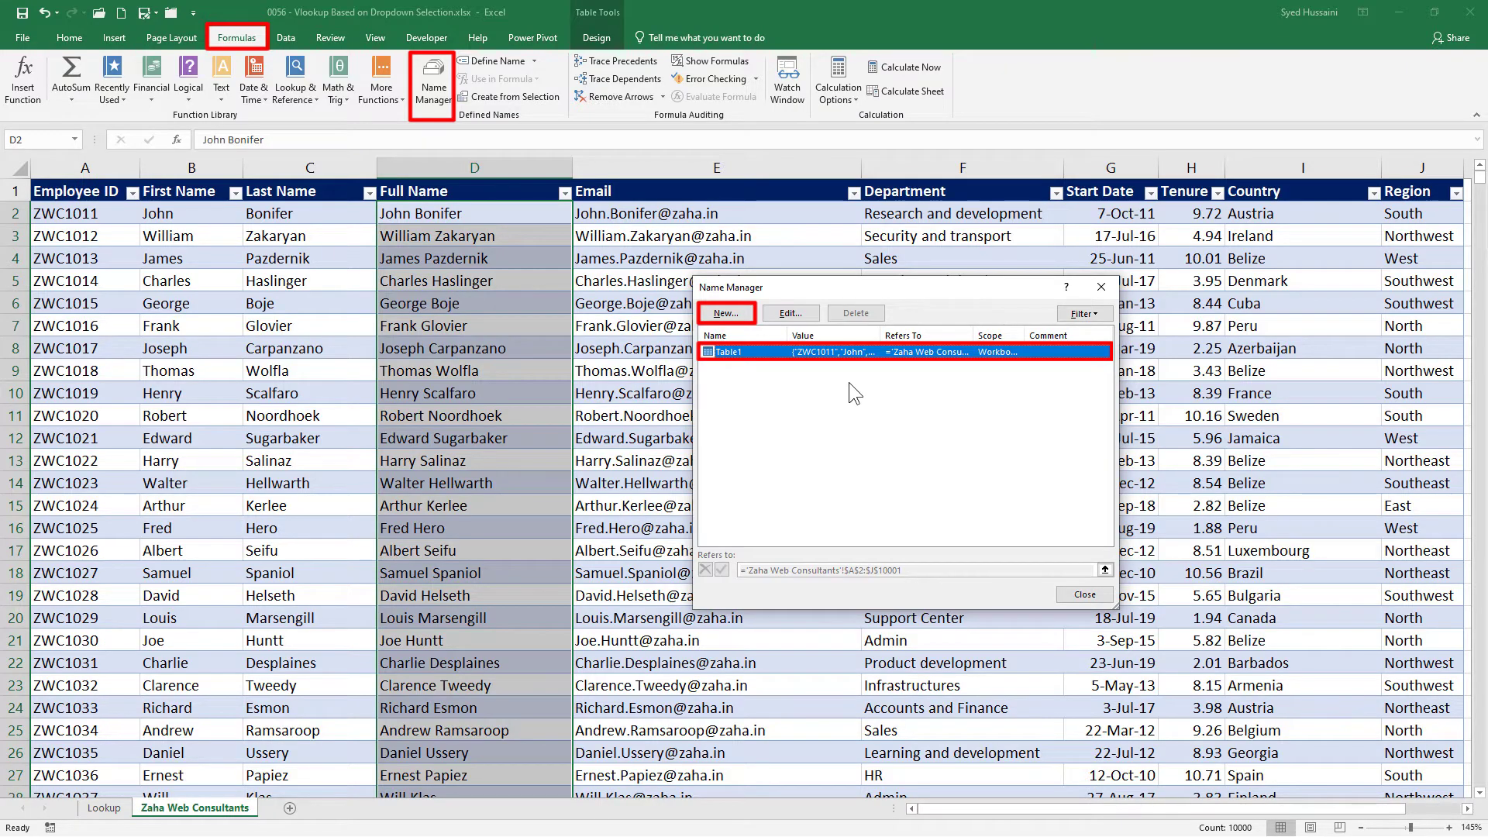
click(725, 313)
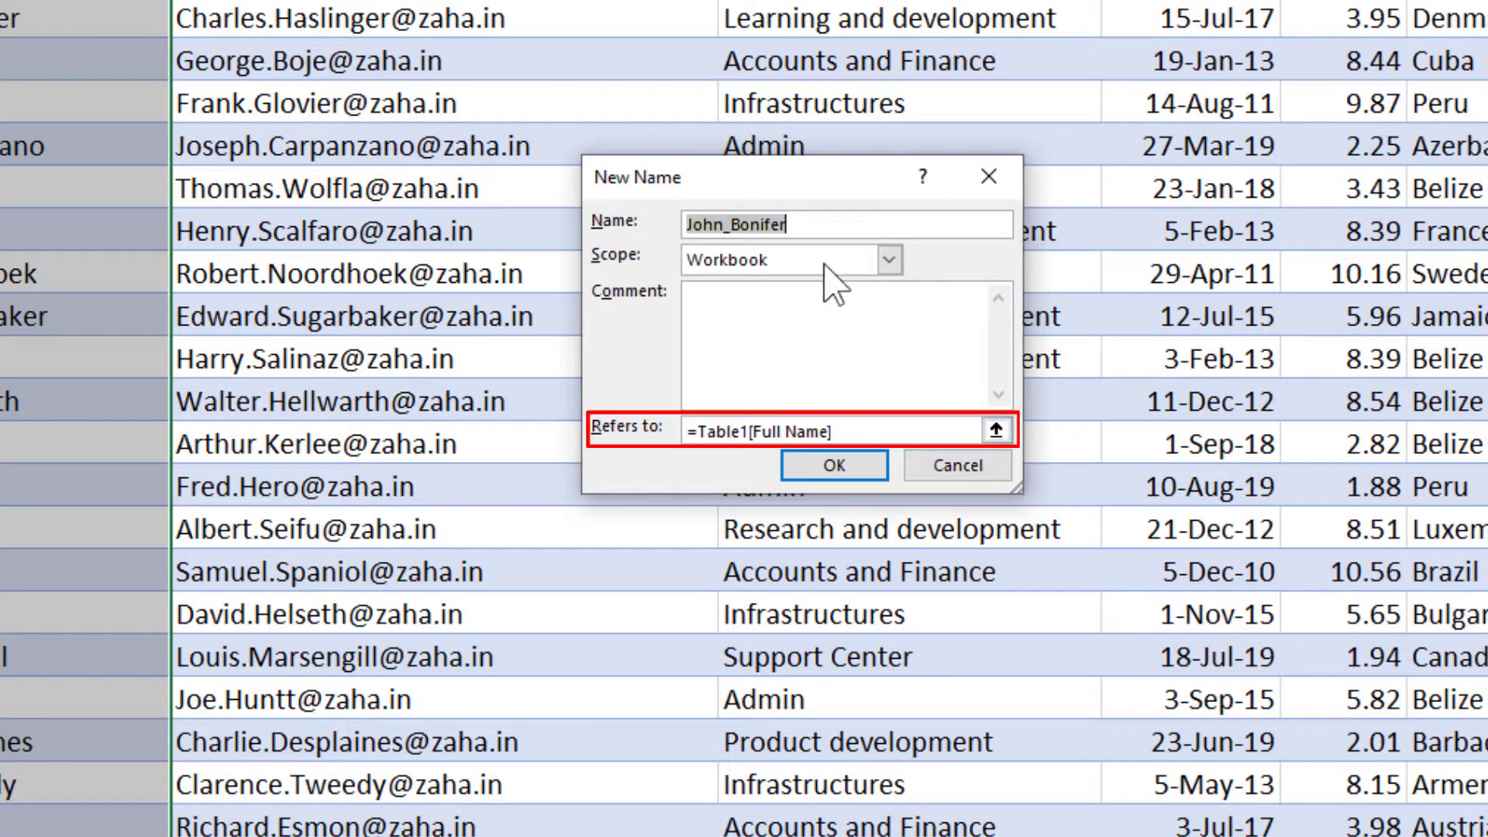
text(Names)
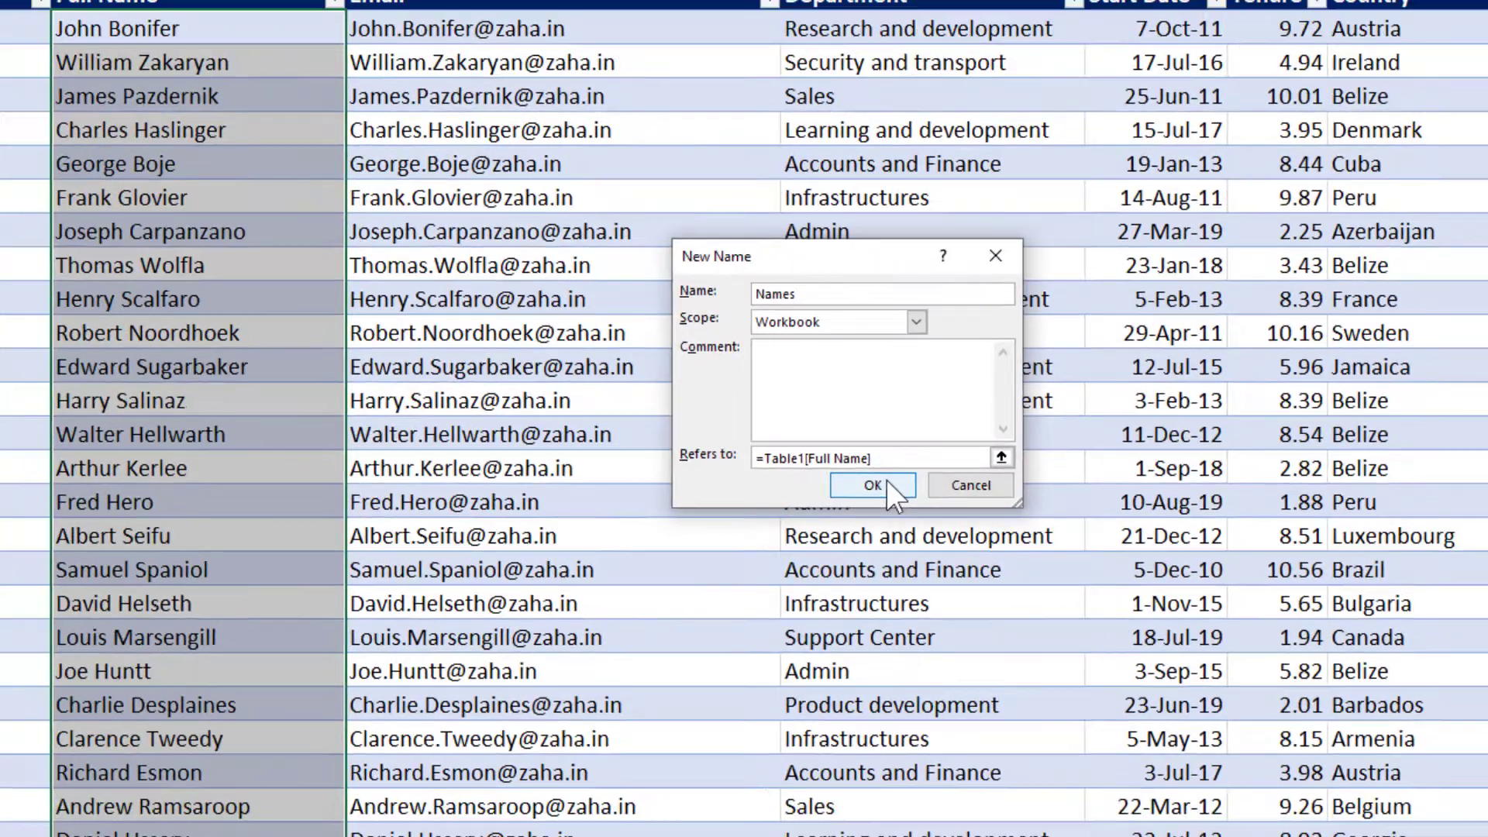
click(834, 465)
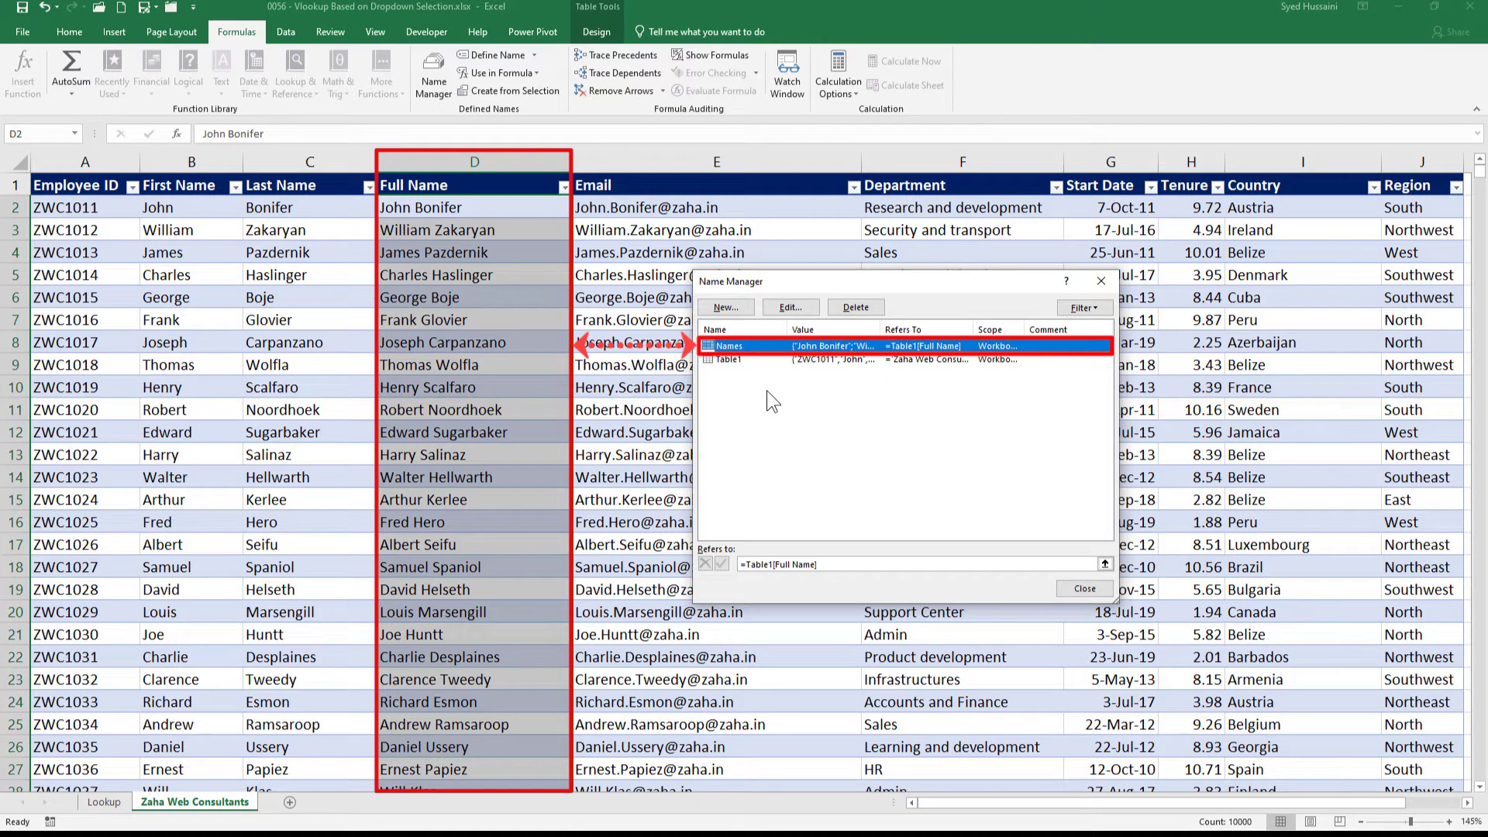
click(1080, 591)
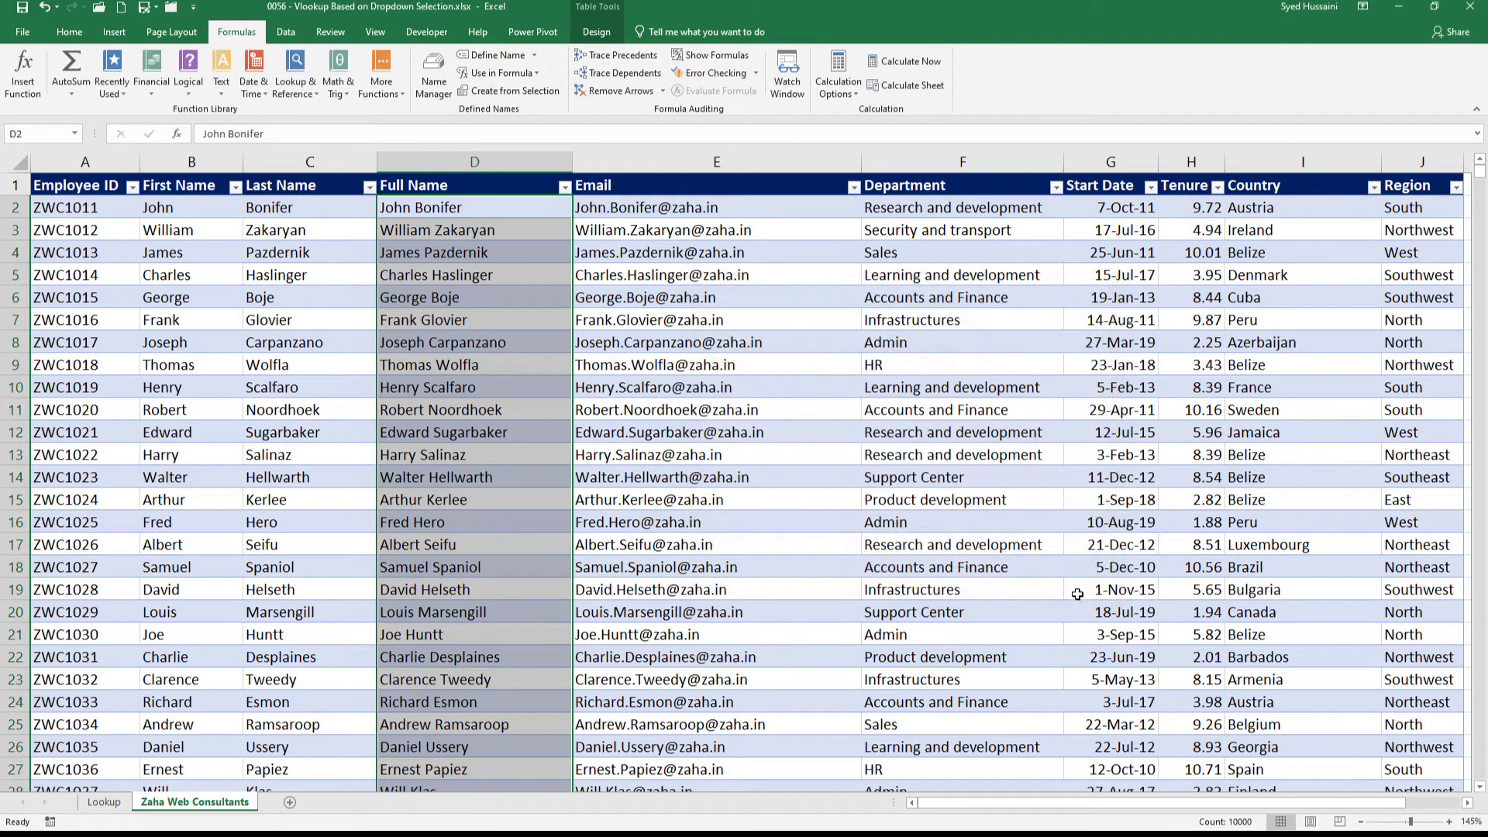
Add list data validation with source =Names to cell B1 of the Lookup sheet and check its dropdown.
click(104, 802)
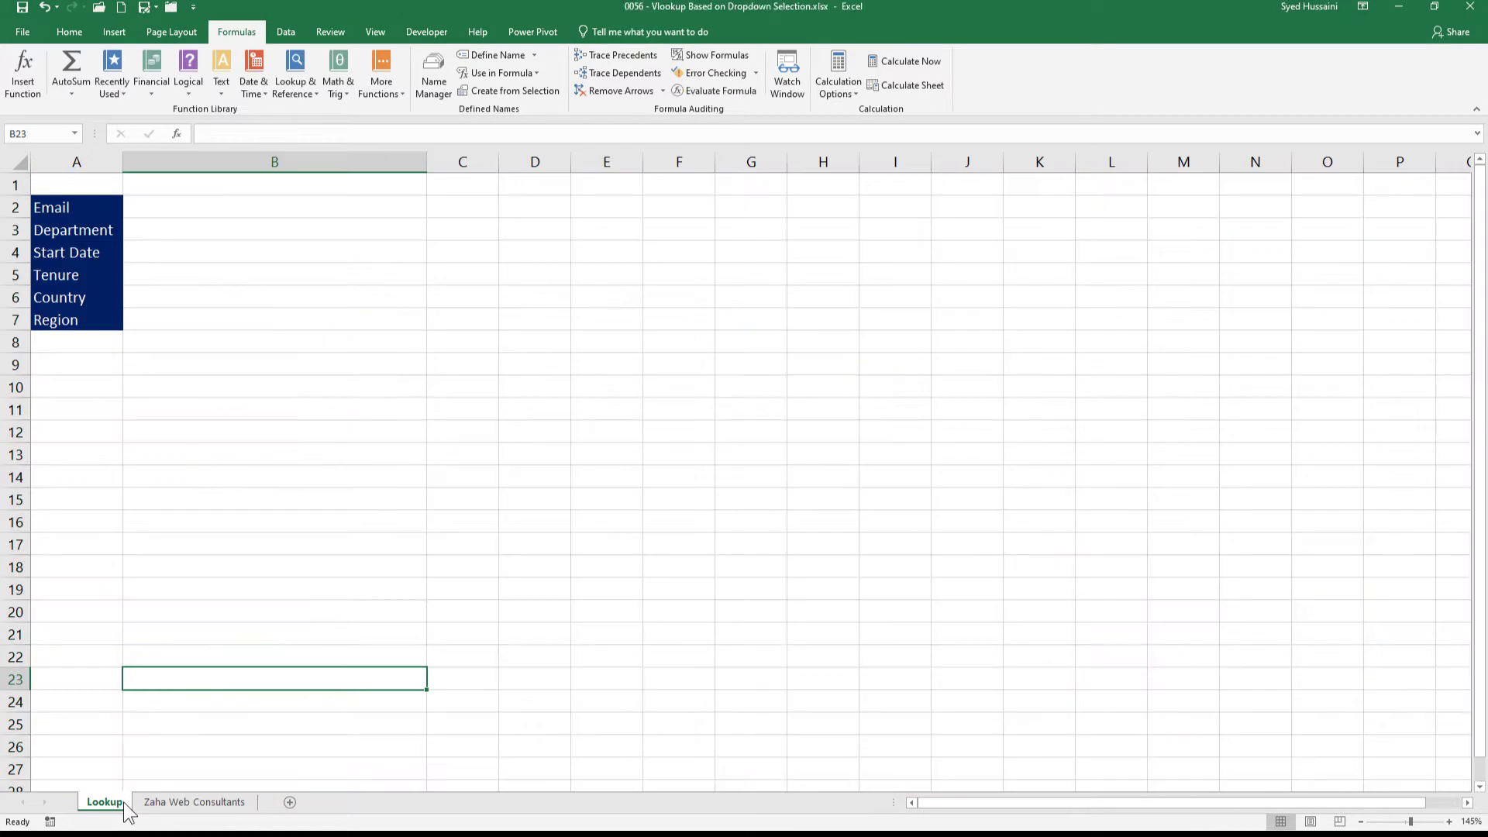
click(265, 185)
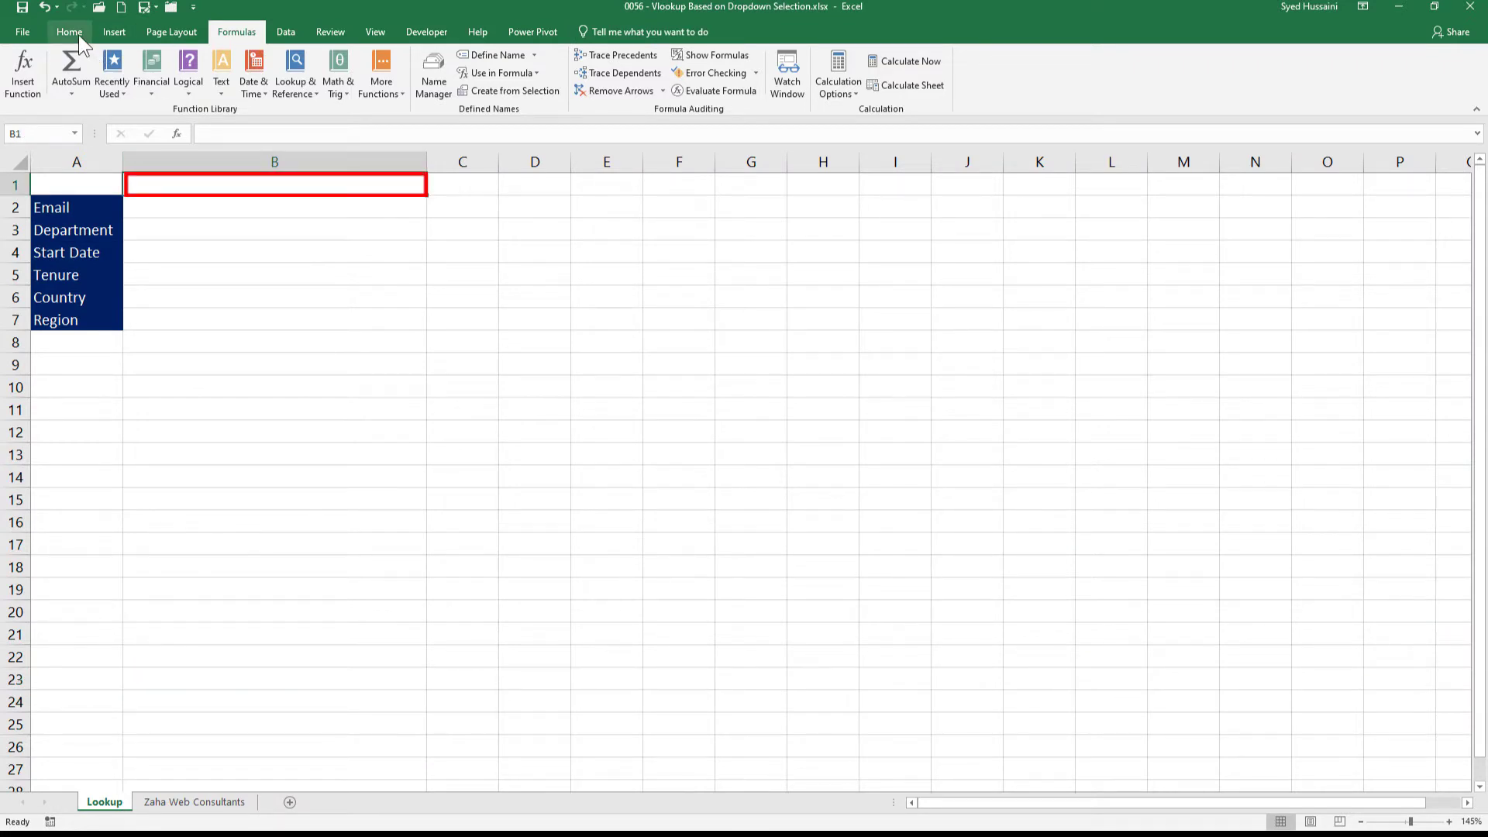
click(286, 32)
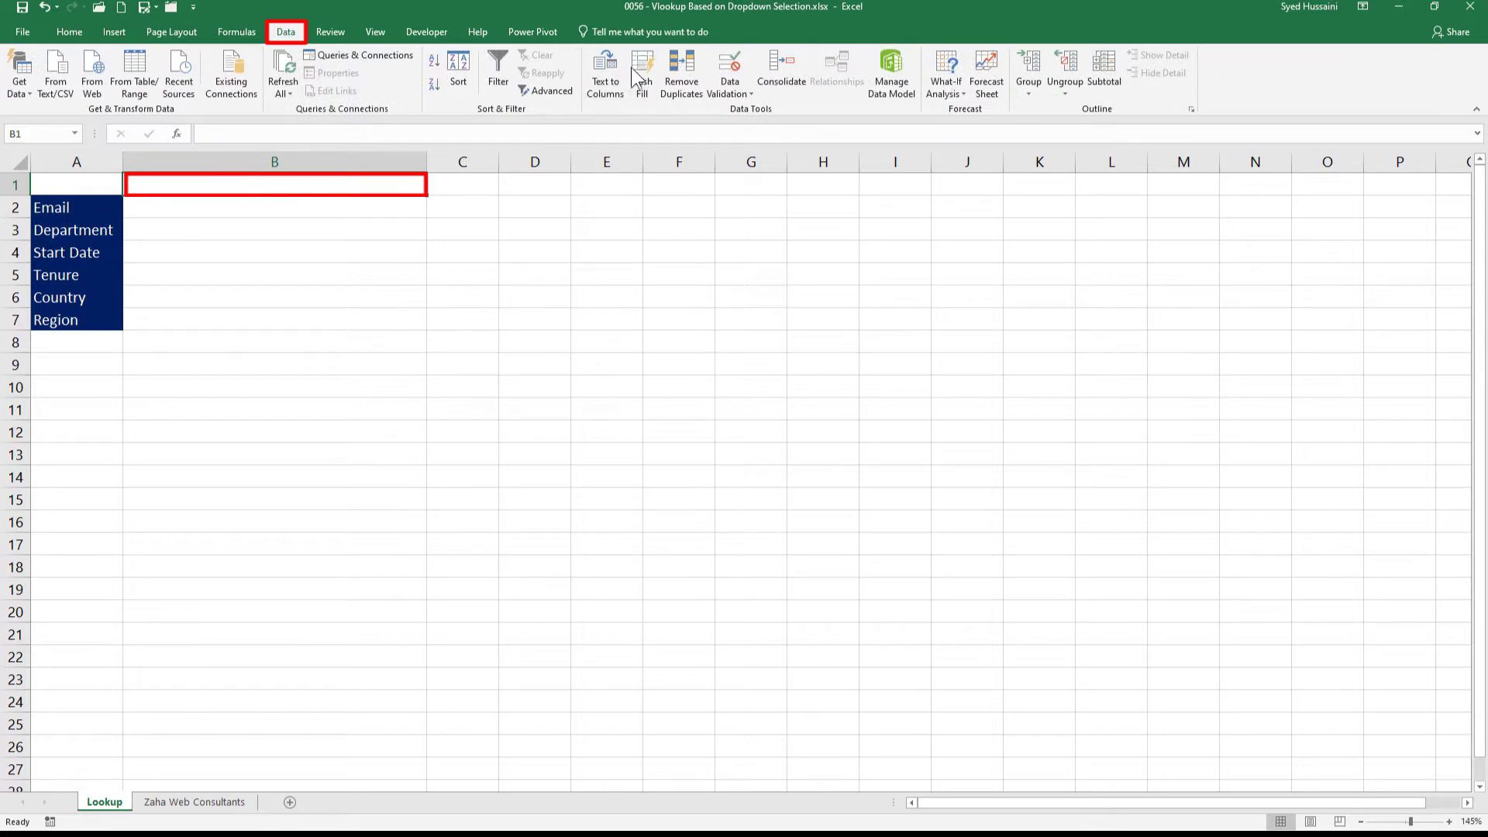
click(729, 63)
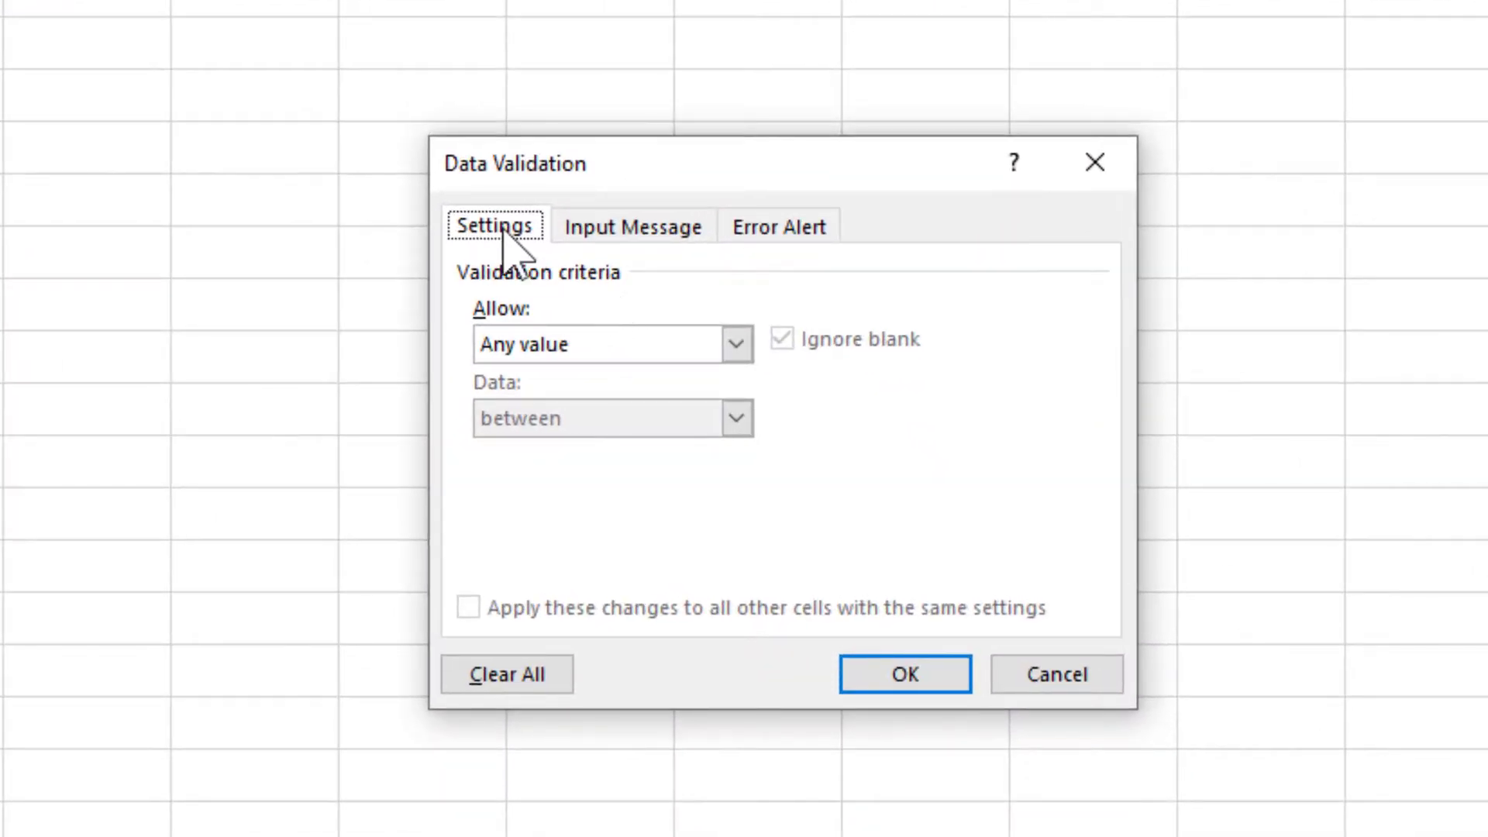
click(737, 344)
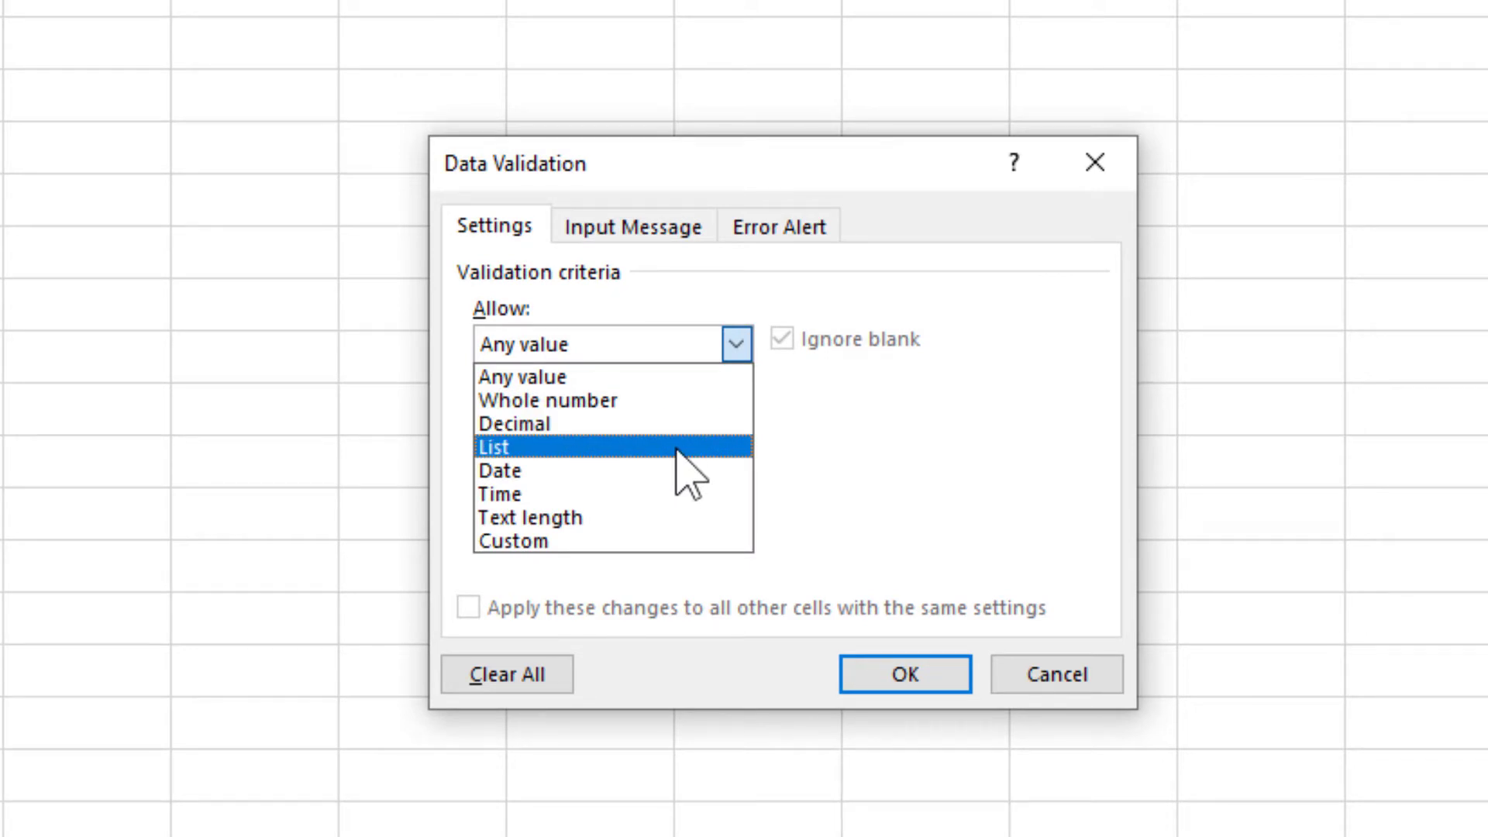
click(676, 450)
click(674, 490)
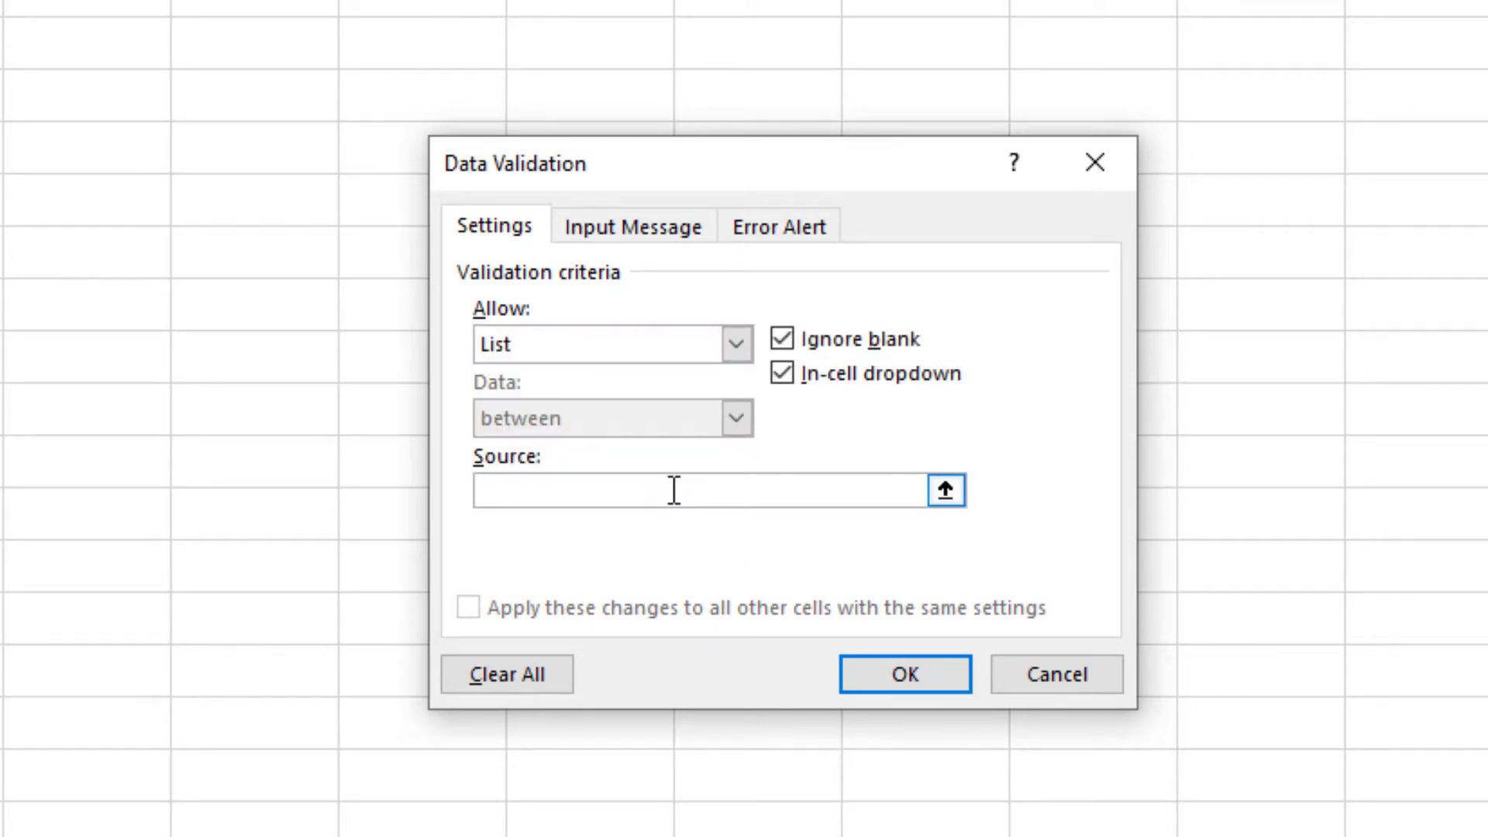
text(=Names)
click(903, 674)
click(432, 195)
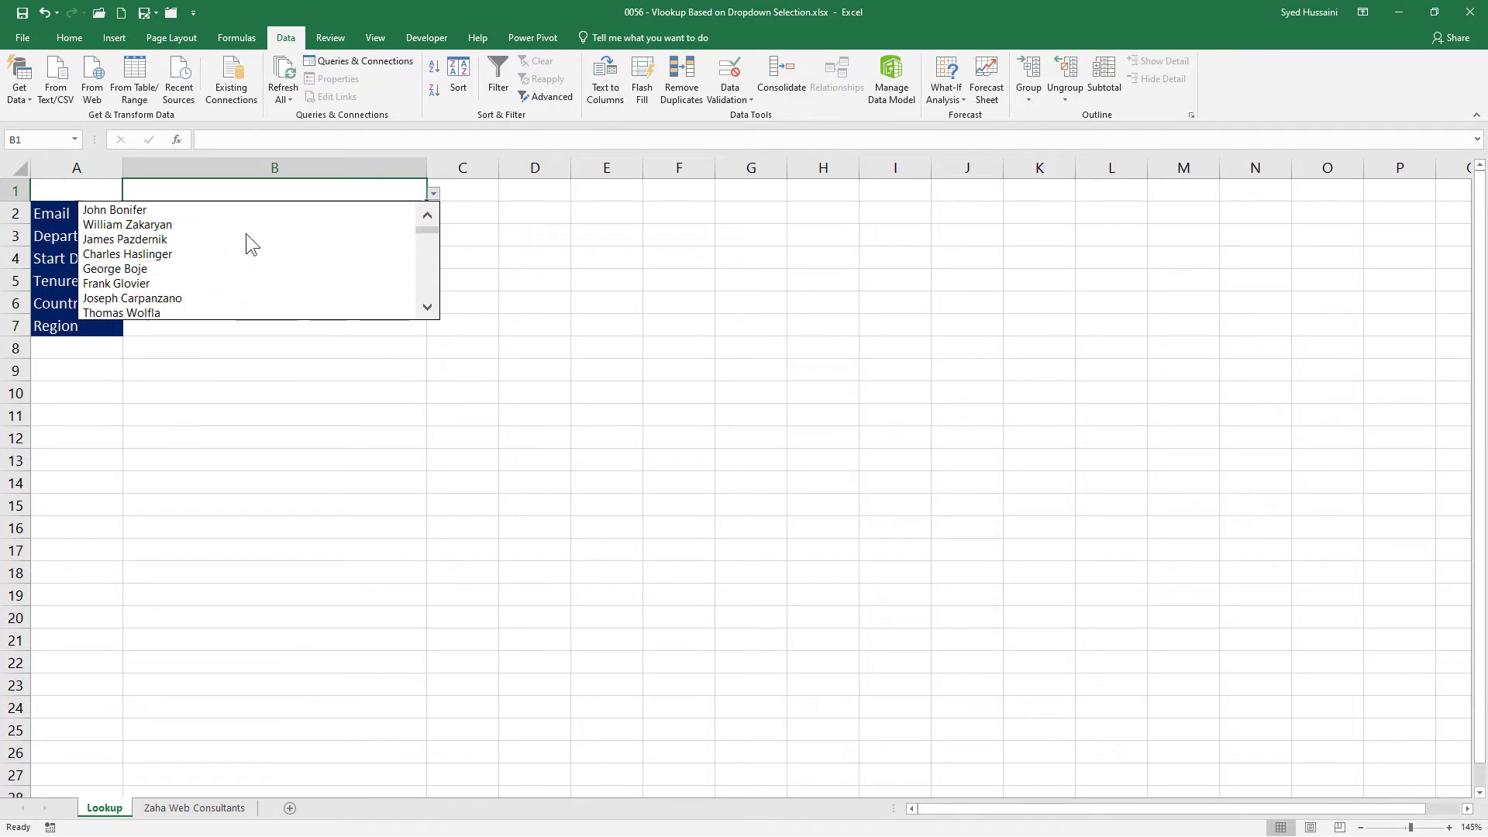
click(253, 189)
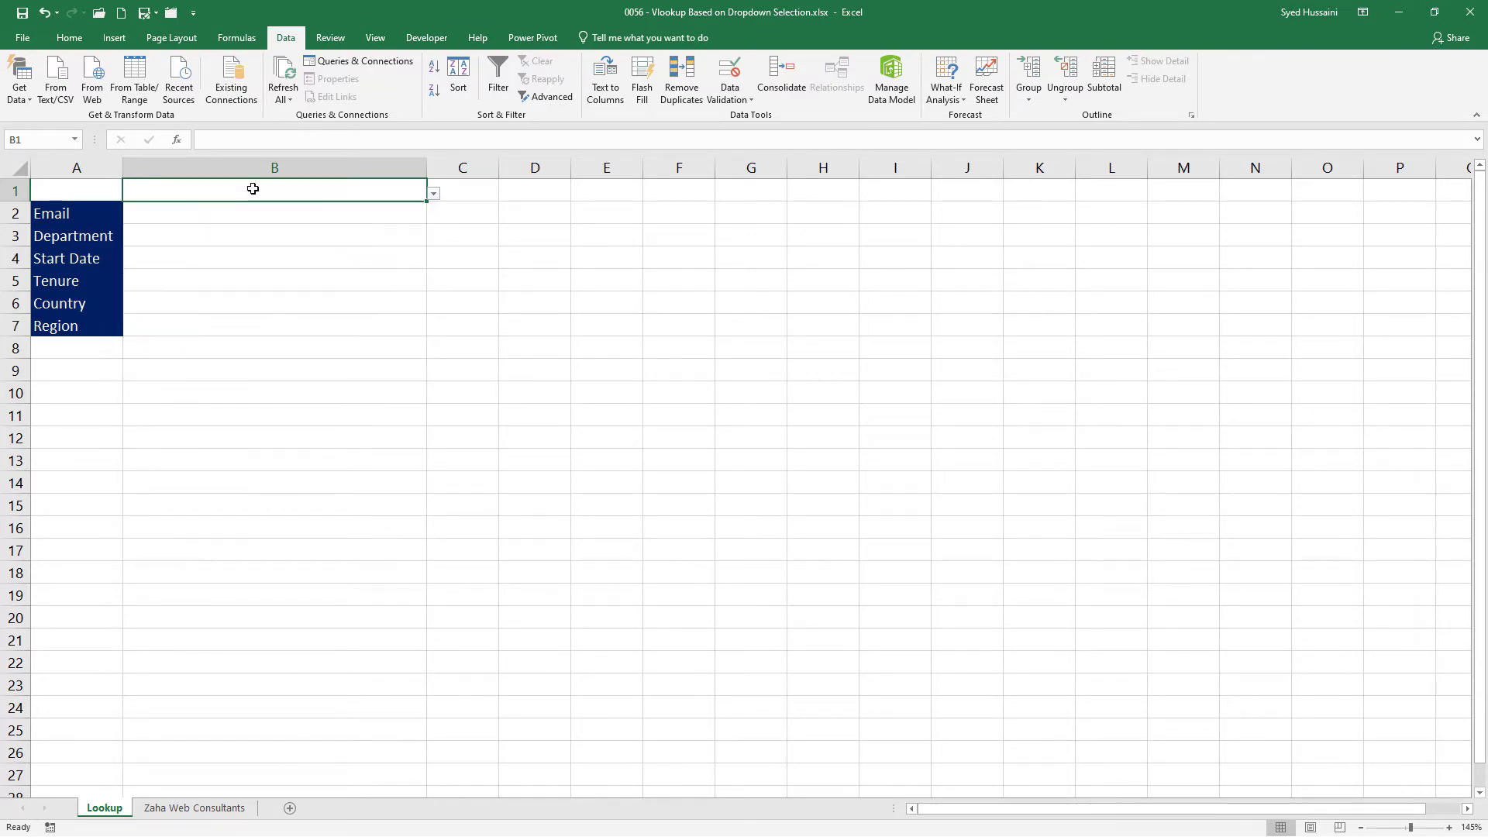
Sort the Zaha Web Consultants table by Full Name from A to Z and check the order in the Lookup sheet's B1 dropdown.
click(216, 814)
click(493, 225)
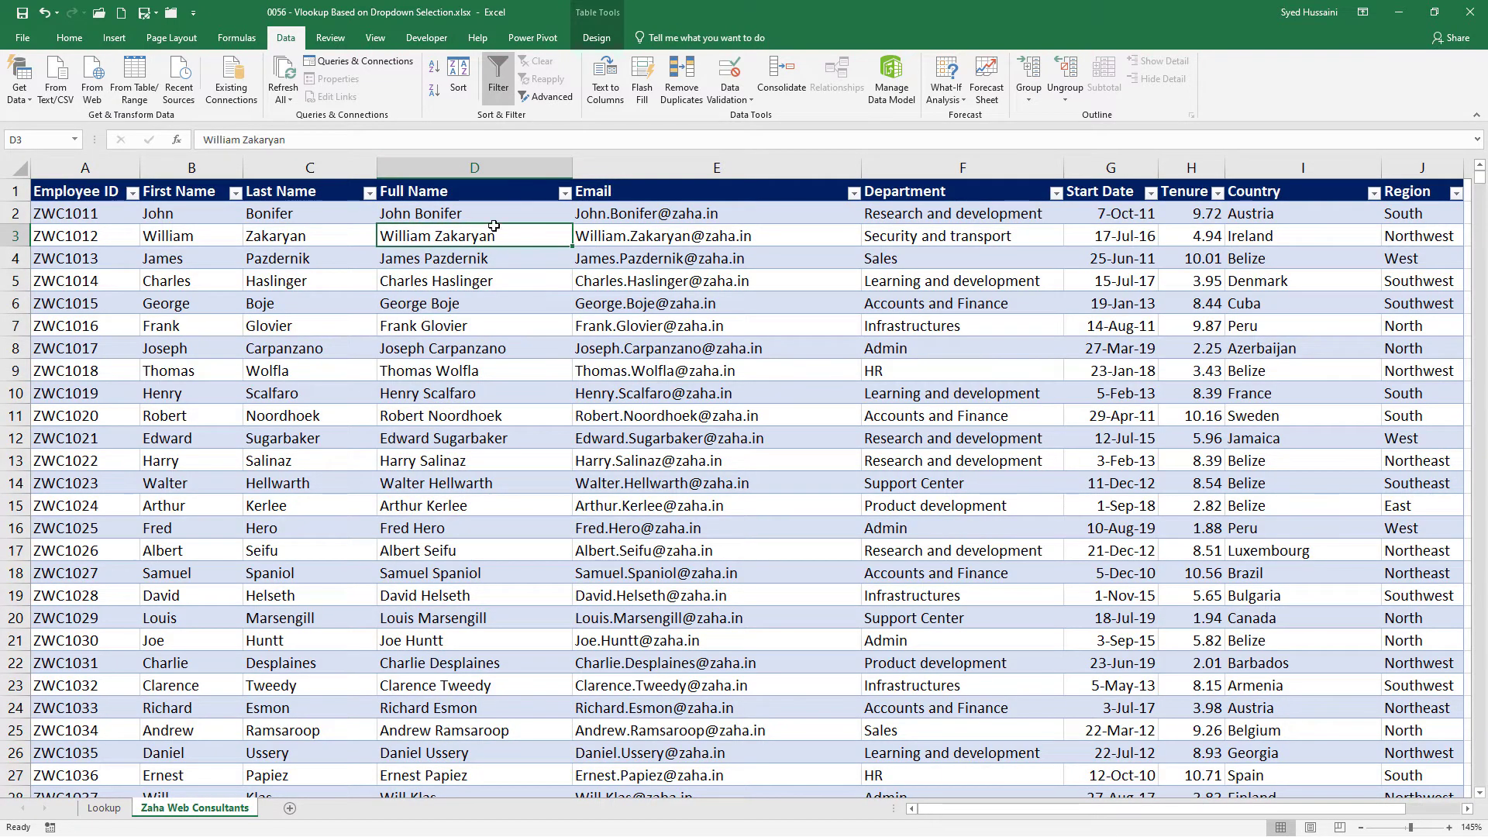
click(564, 193)
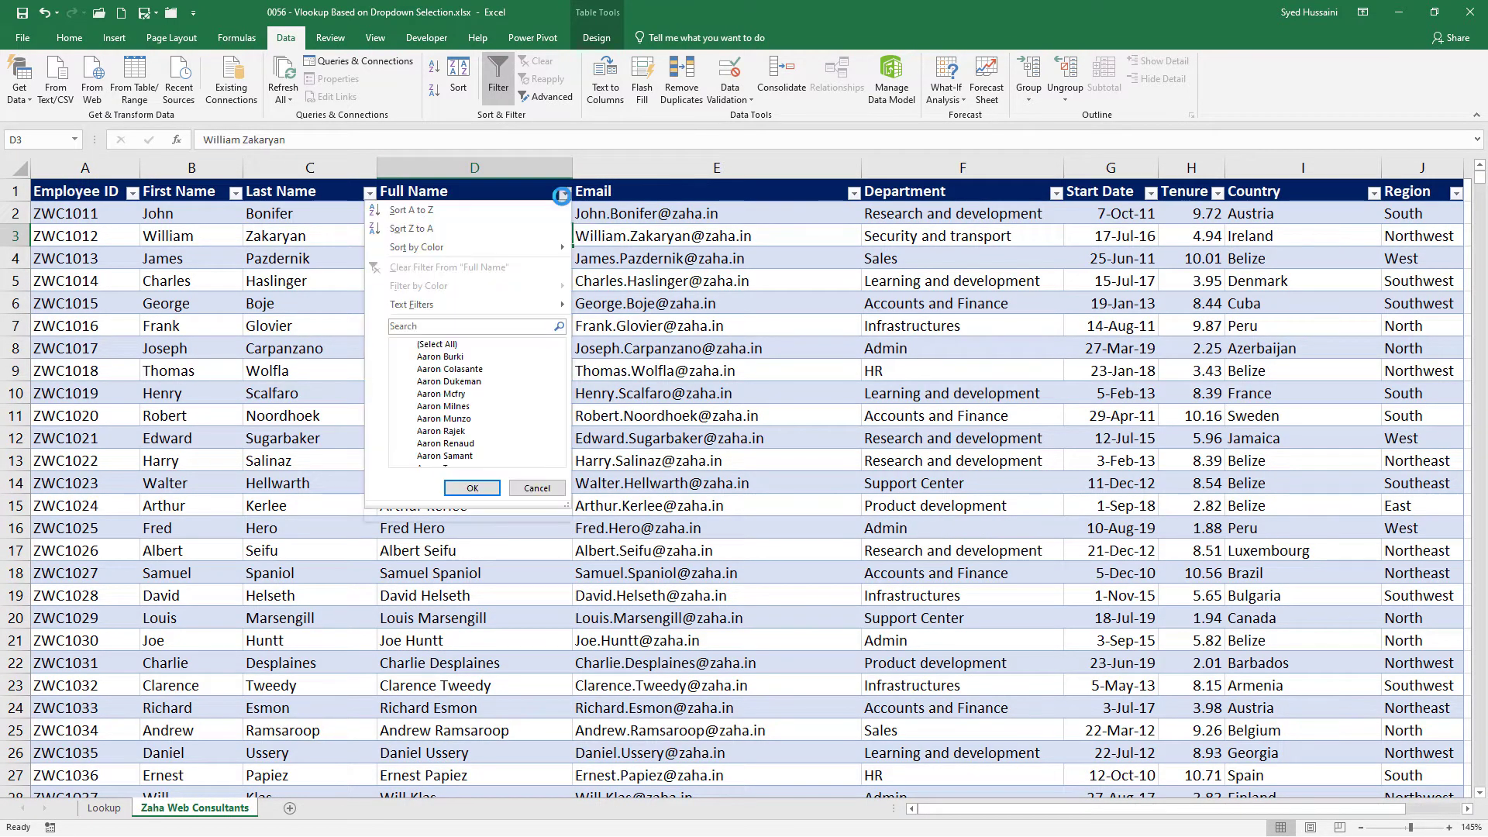
click(425, 211)
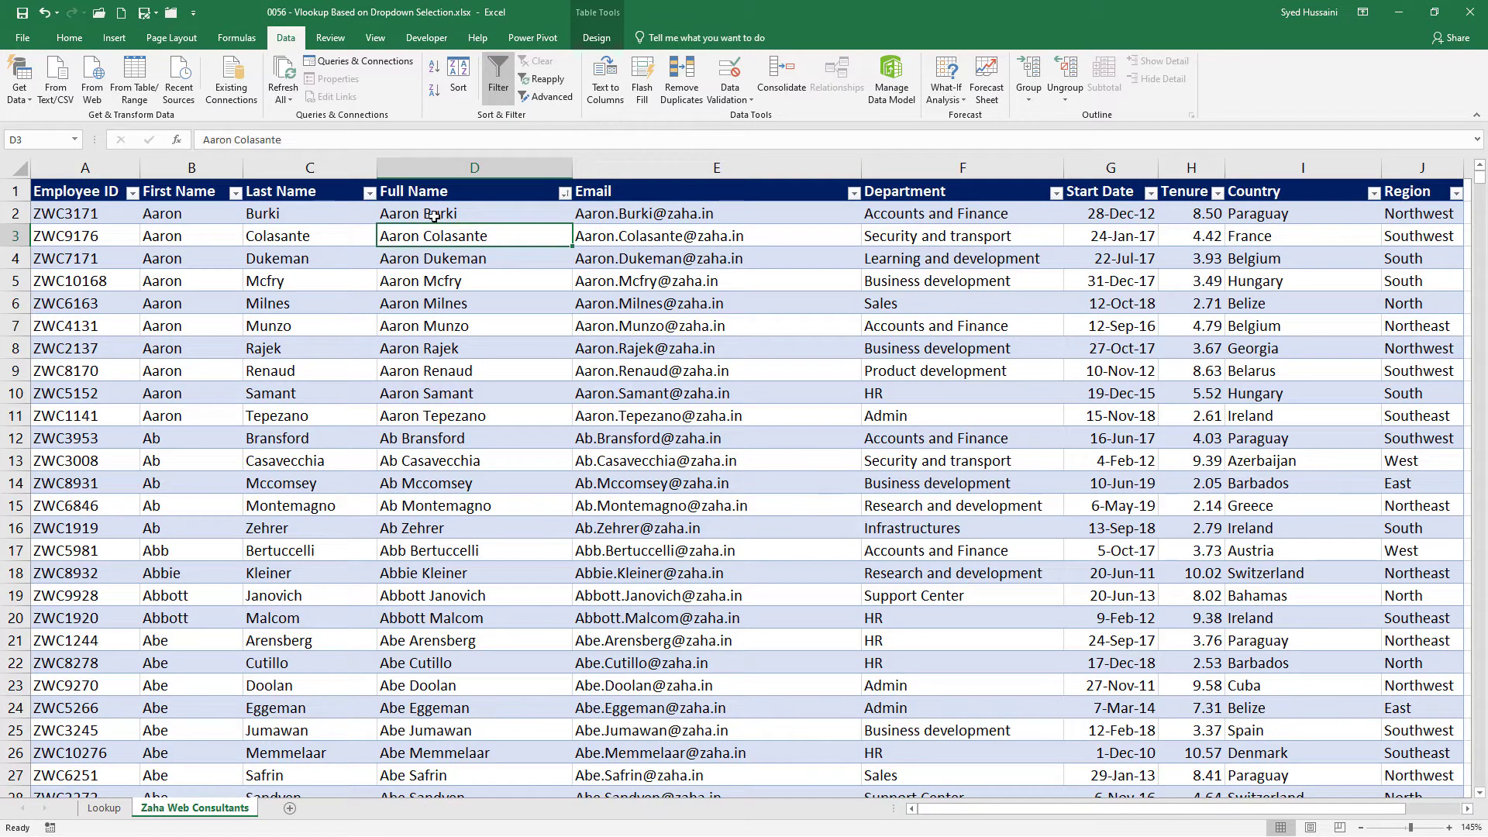
click(122, 817)
click(434, 194)
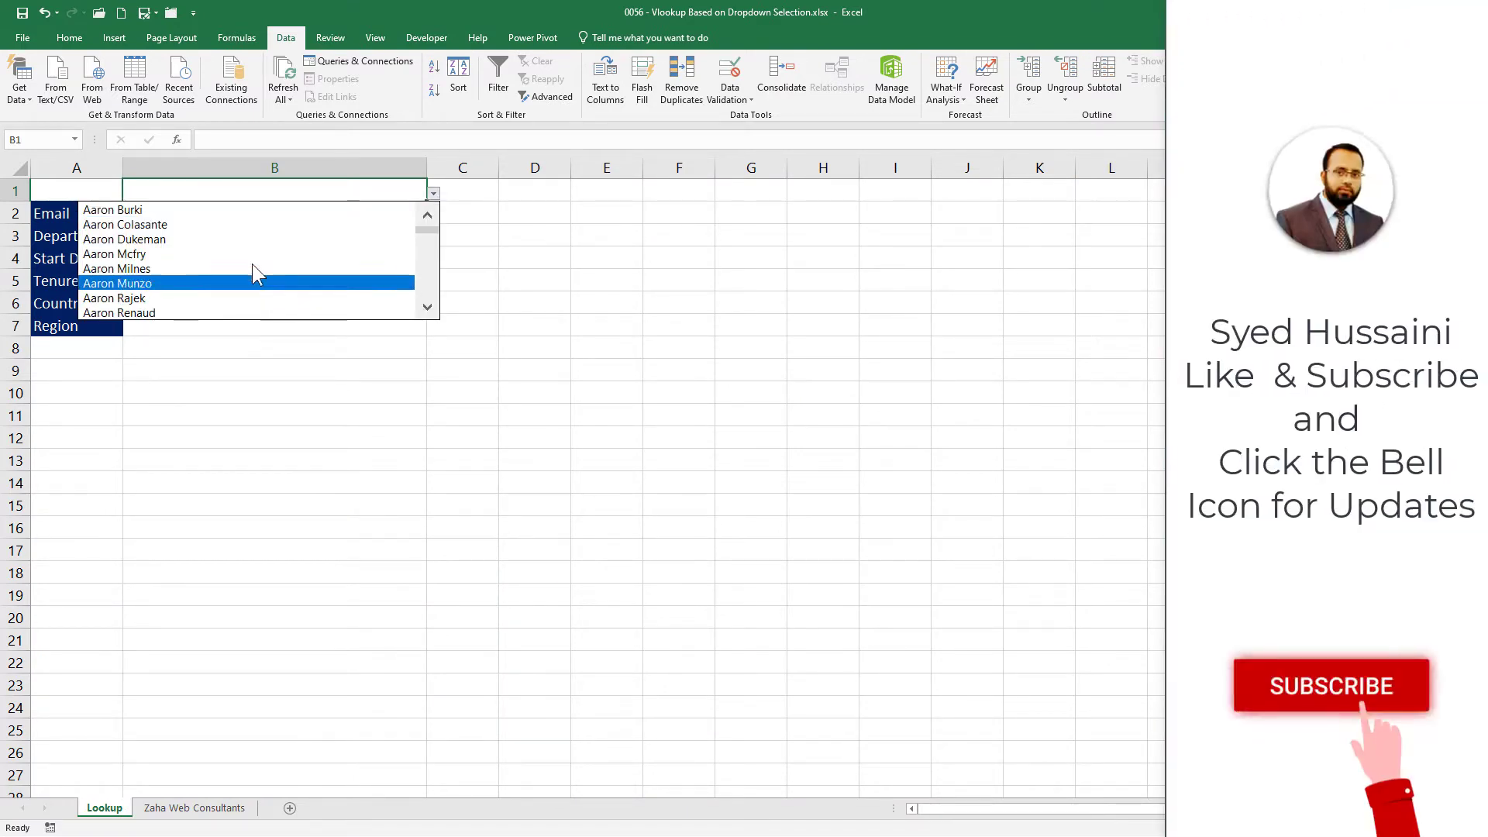
key(Escape)
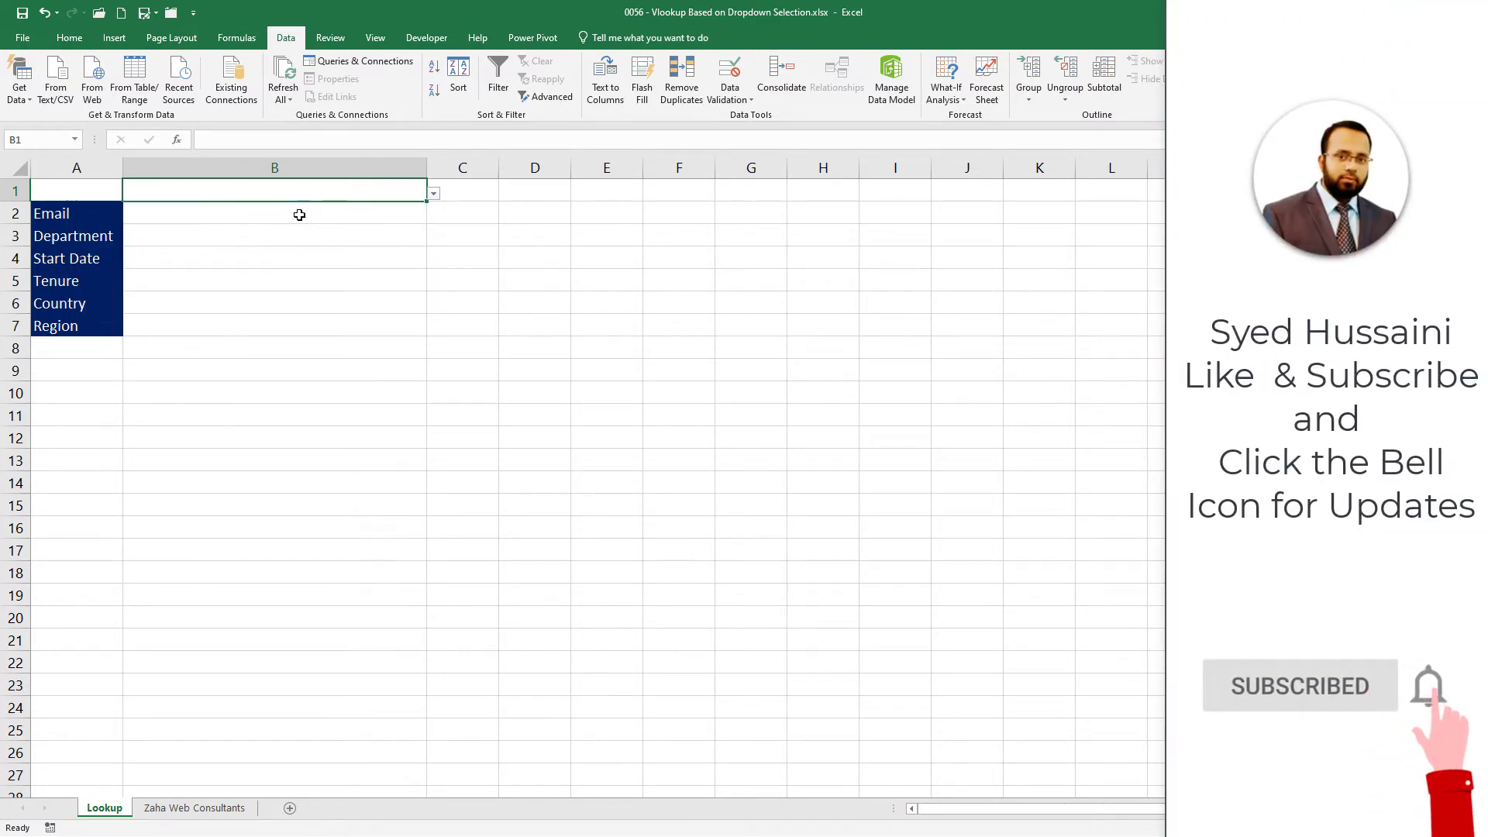
Enter =VLOOKUP($B$1, Table1[[Full Name]:[Region]], 2, 0) in cell B2 of the Lookup sheet to return the employee's email.
click(300, 215)
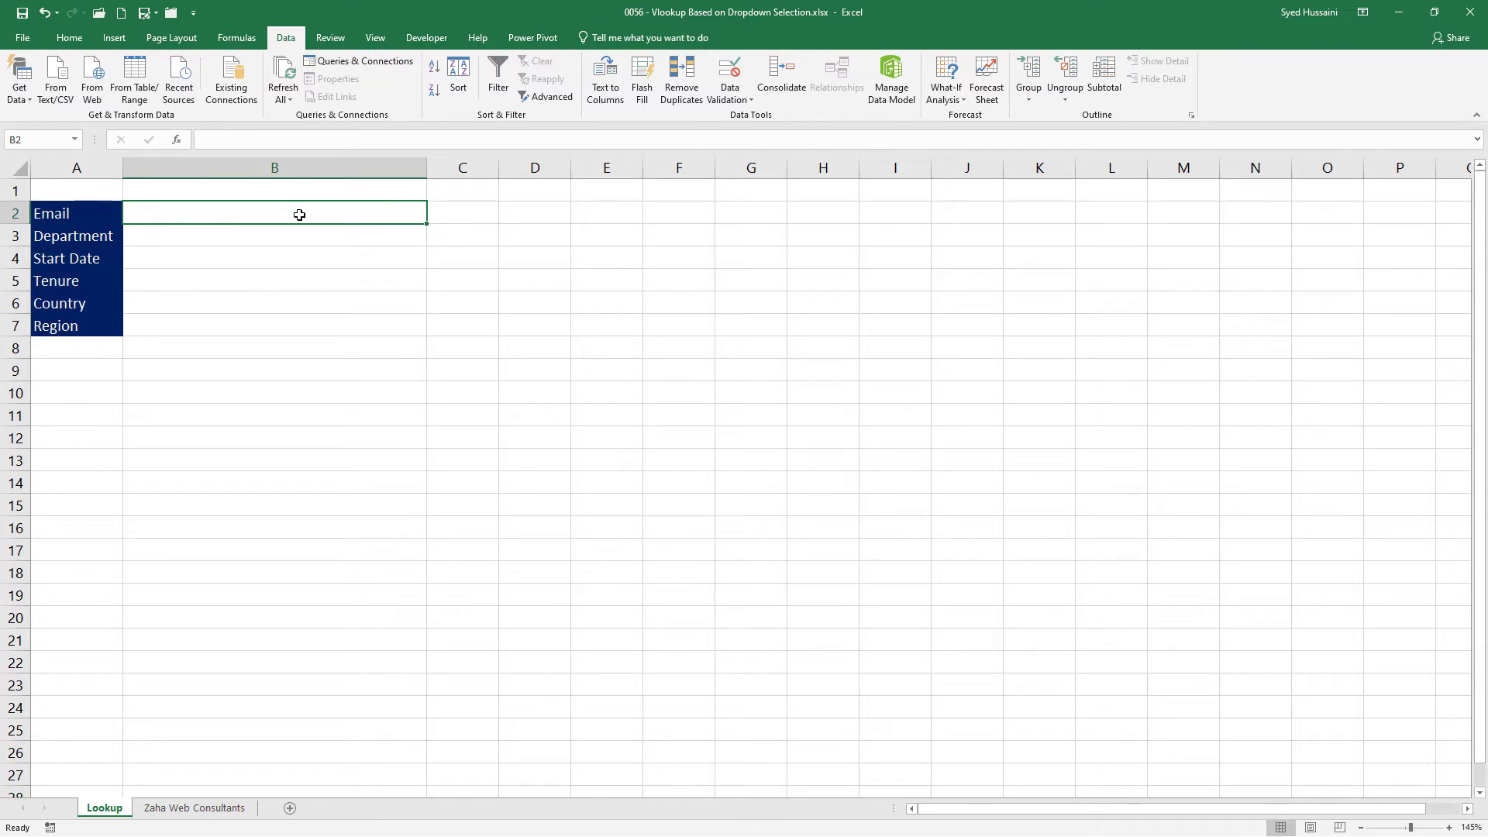
text(=vl)
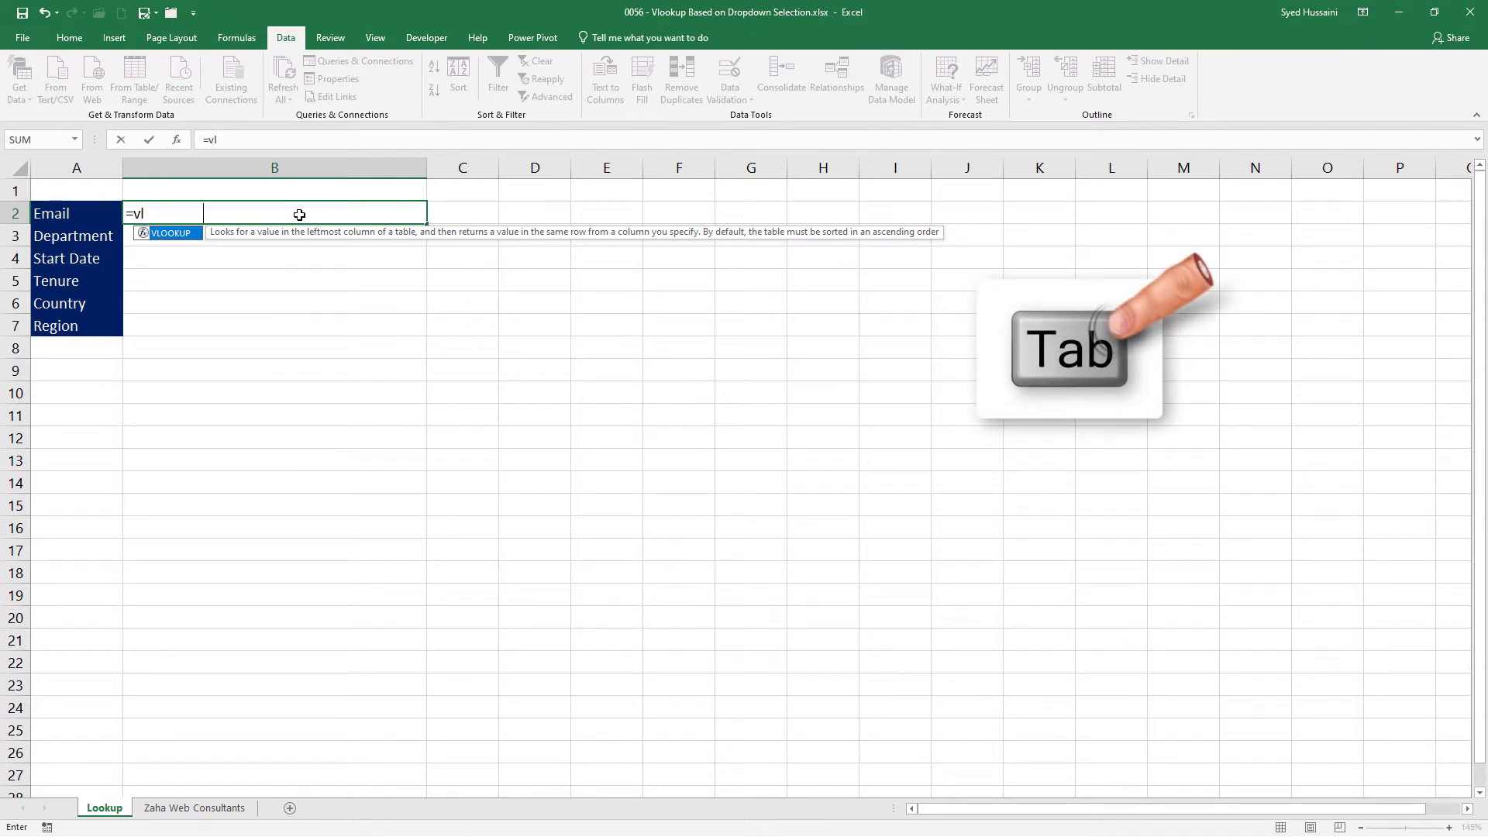
key(Tab)
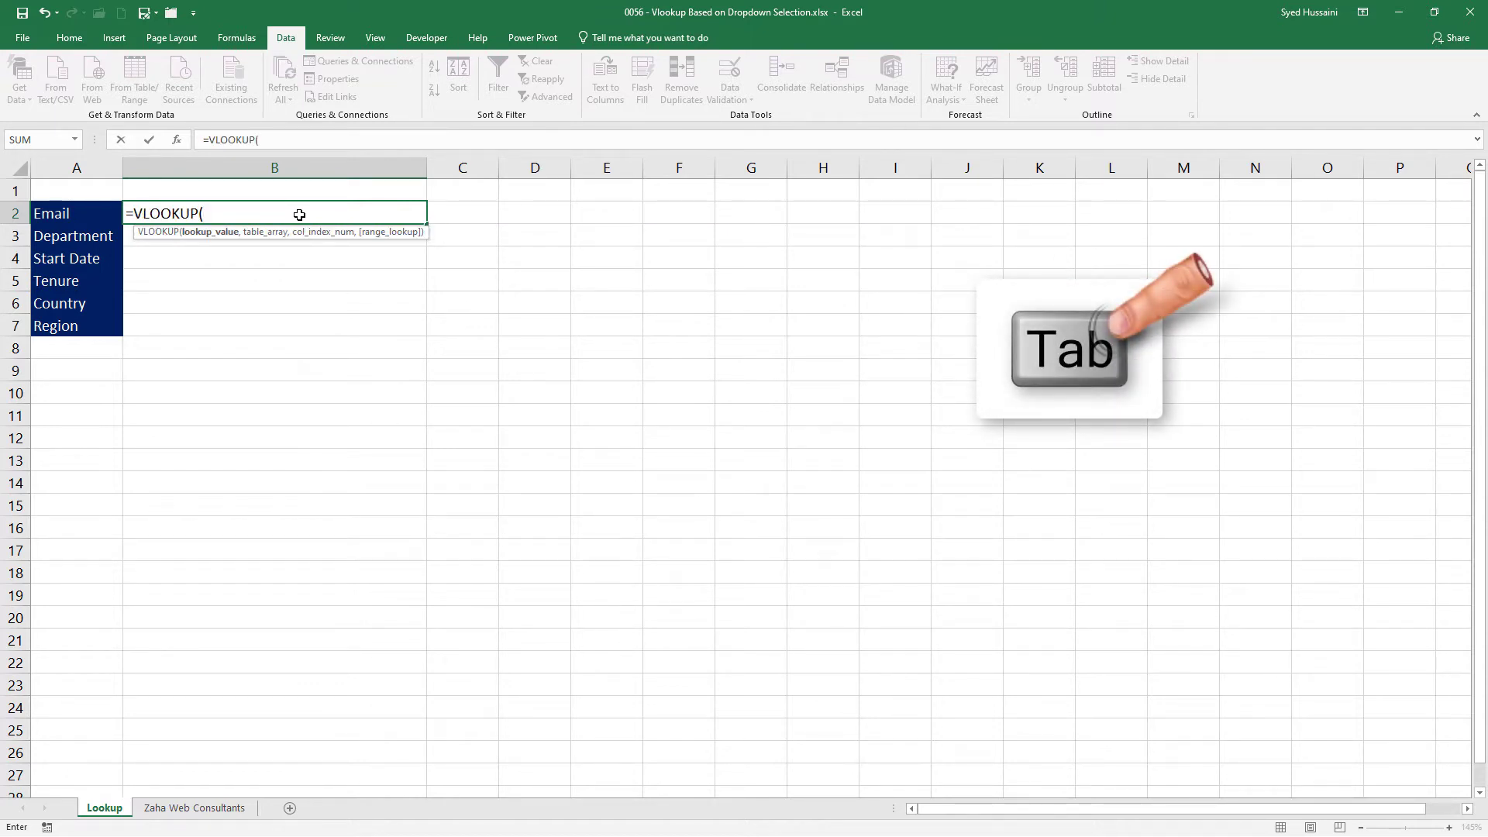
click(299, 192)
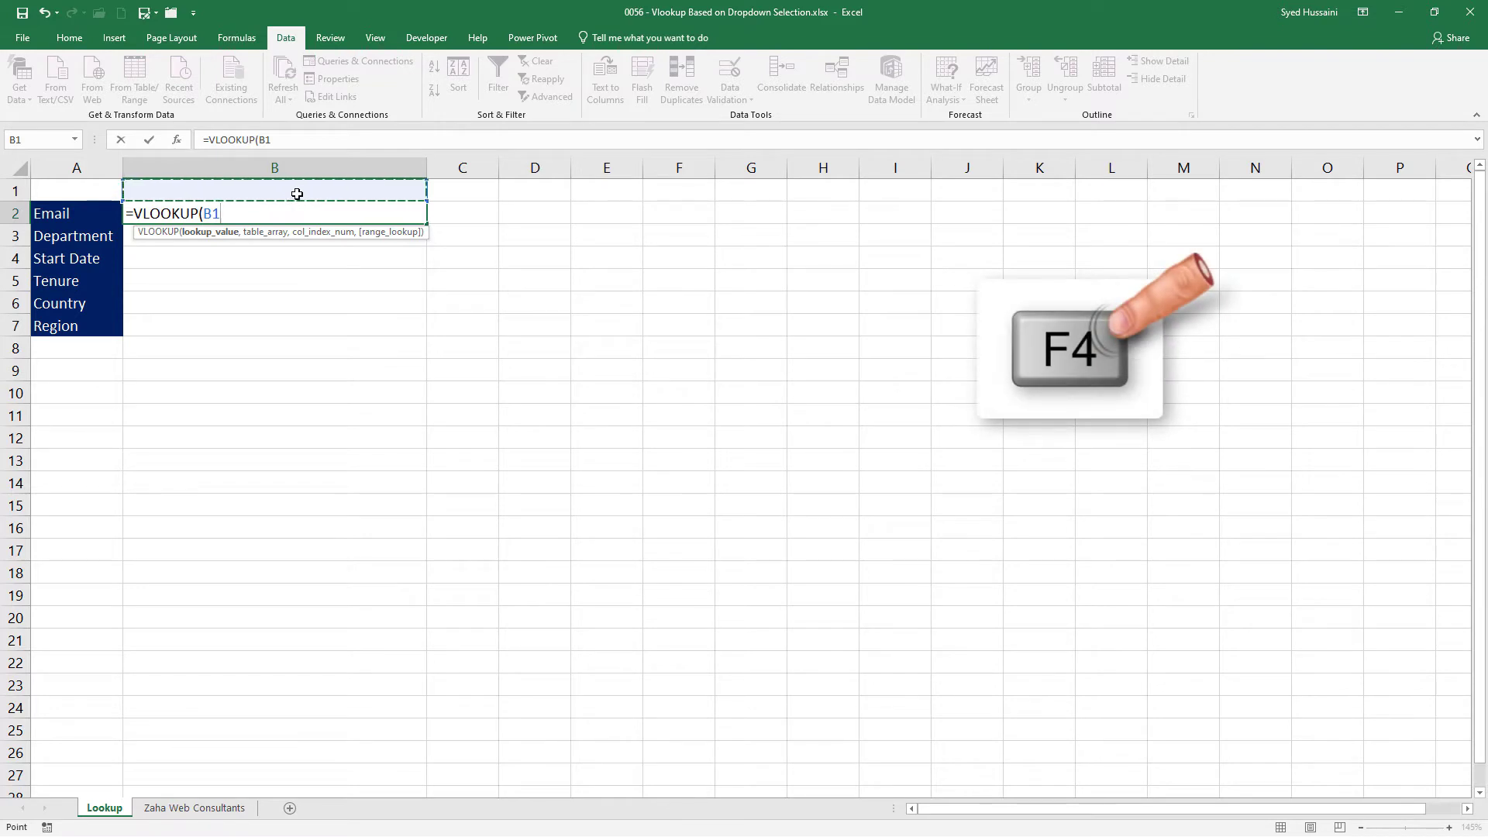
key(F4)
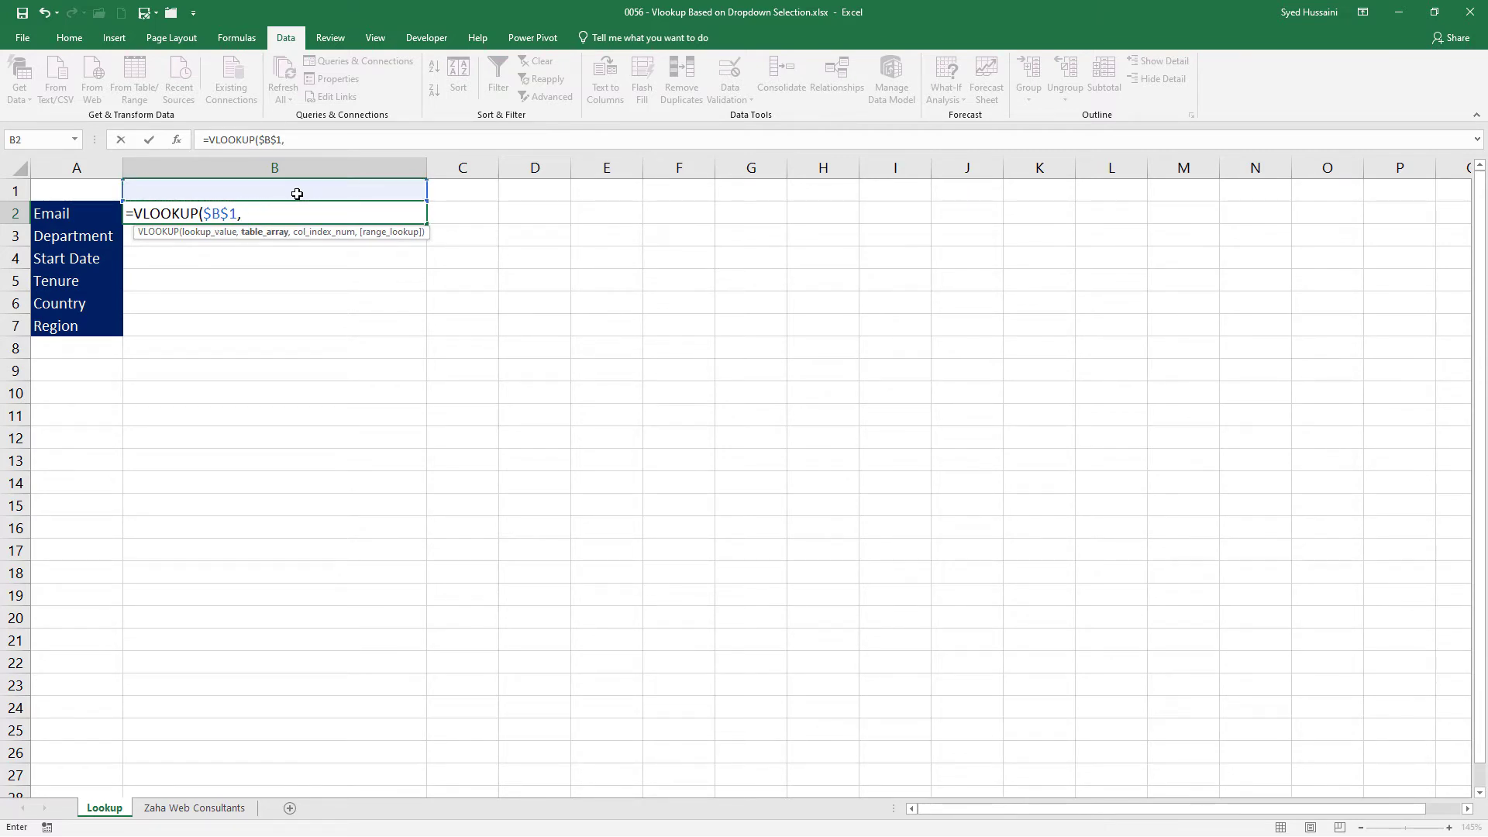
click(207, 808)
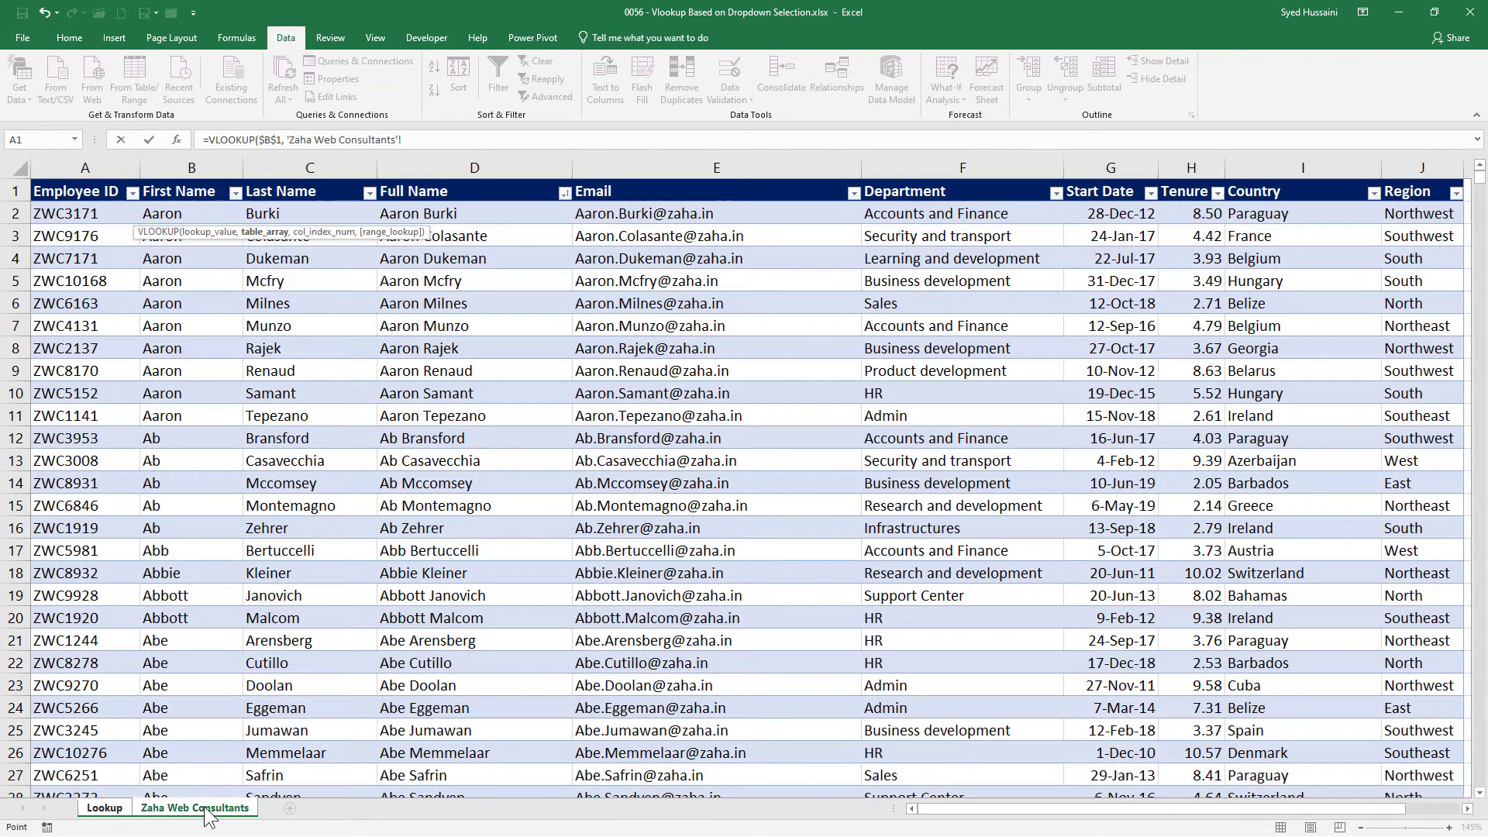
click(466, 179)
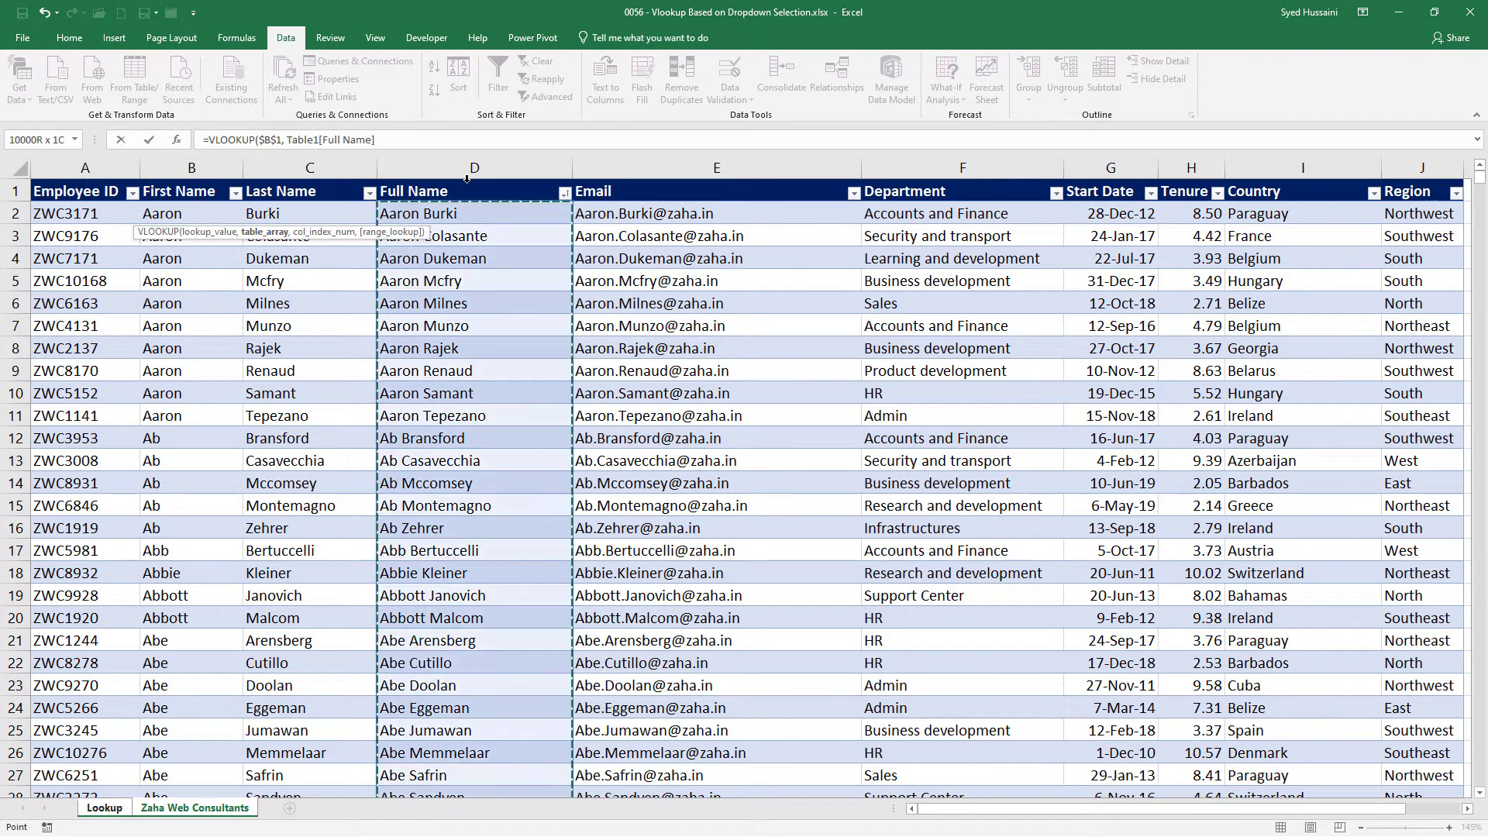
drag(466, 179, 1397, 167)
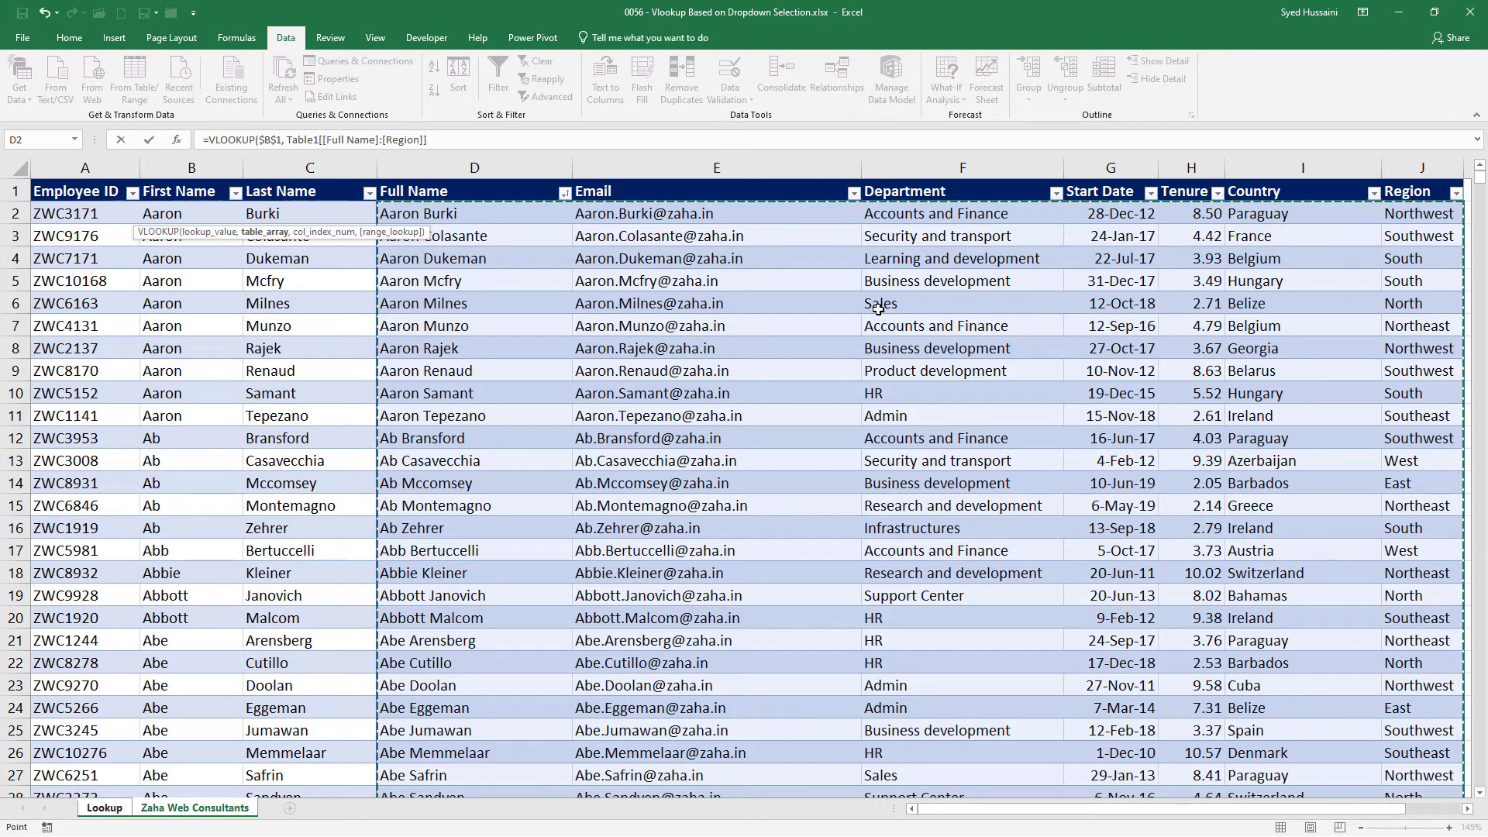
text(,)
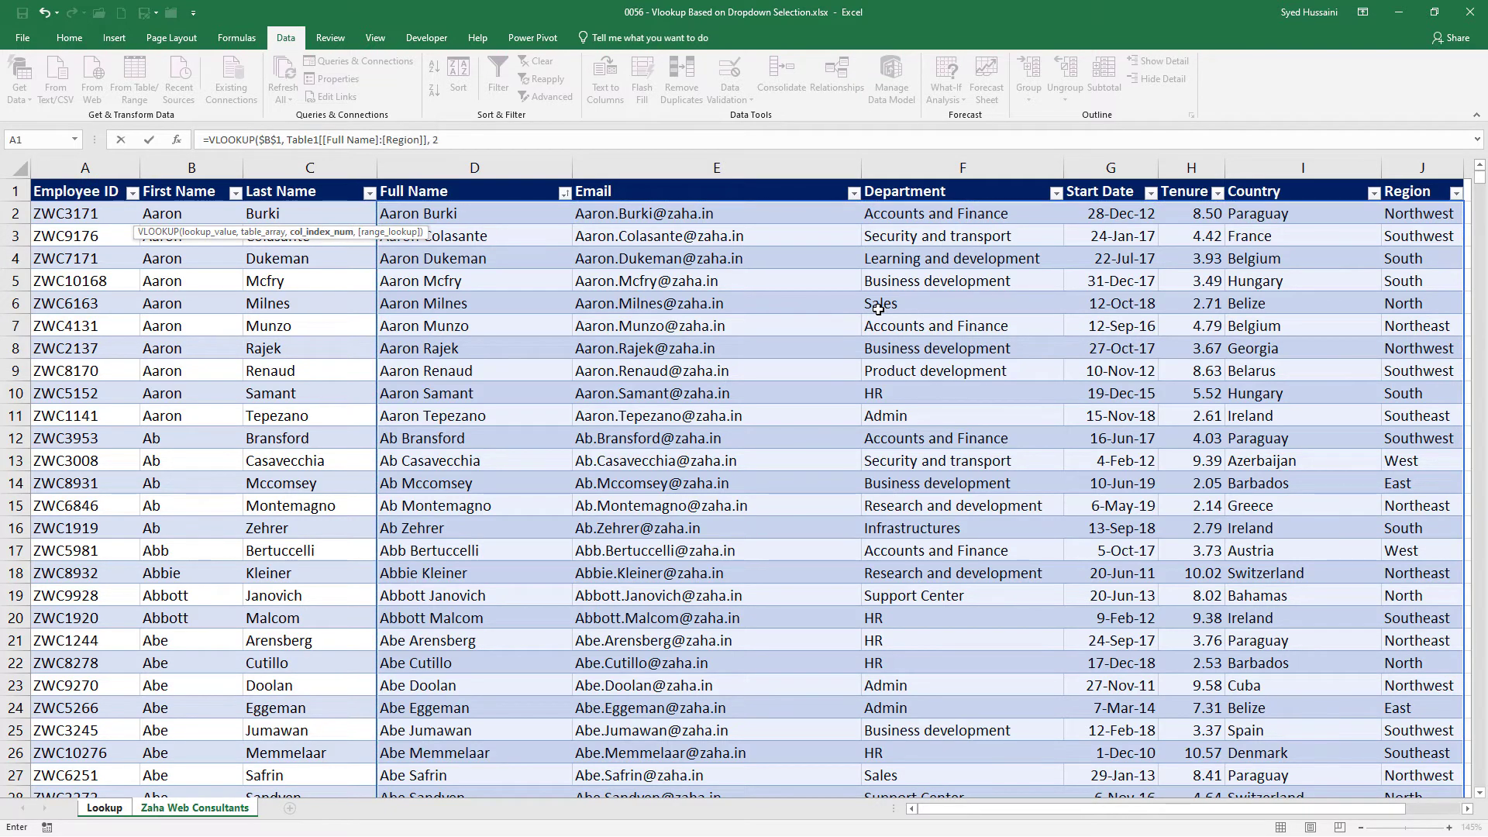
text( 2, 0)
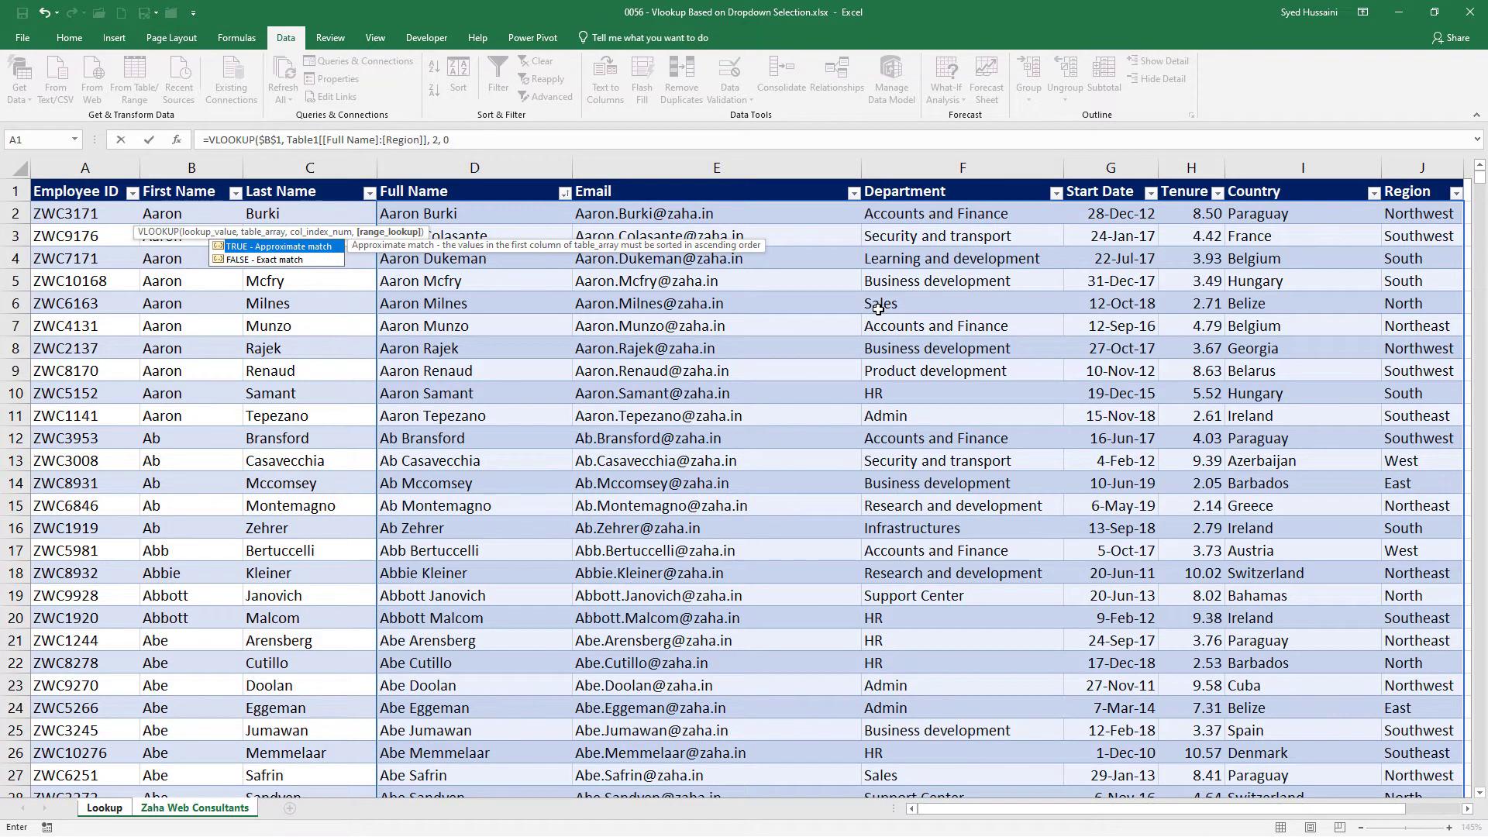
text())
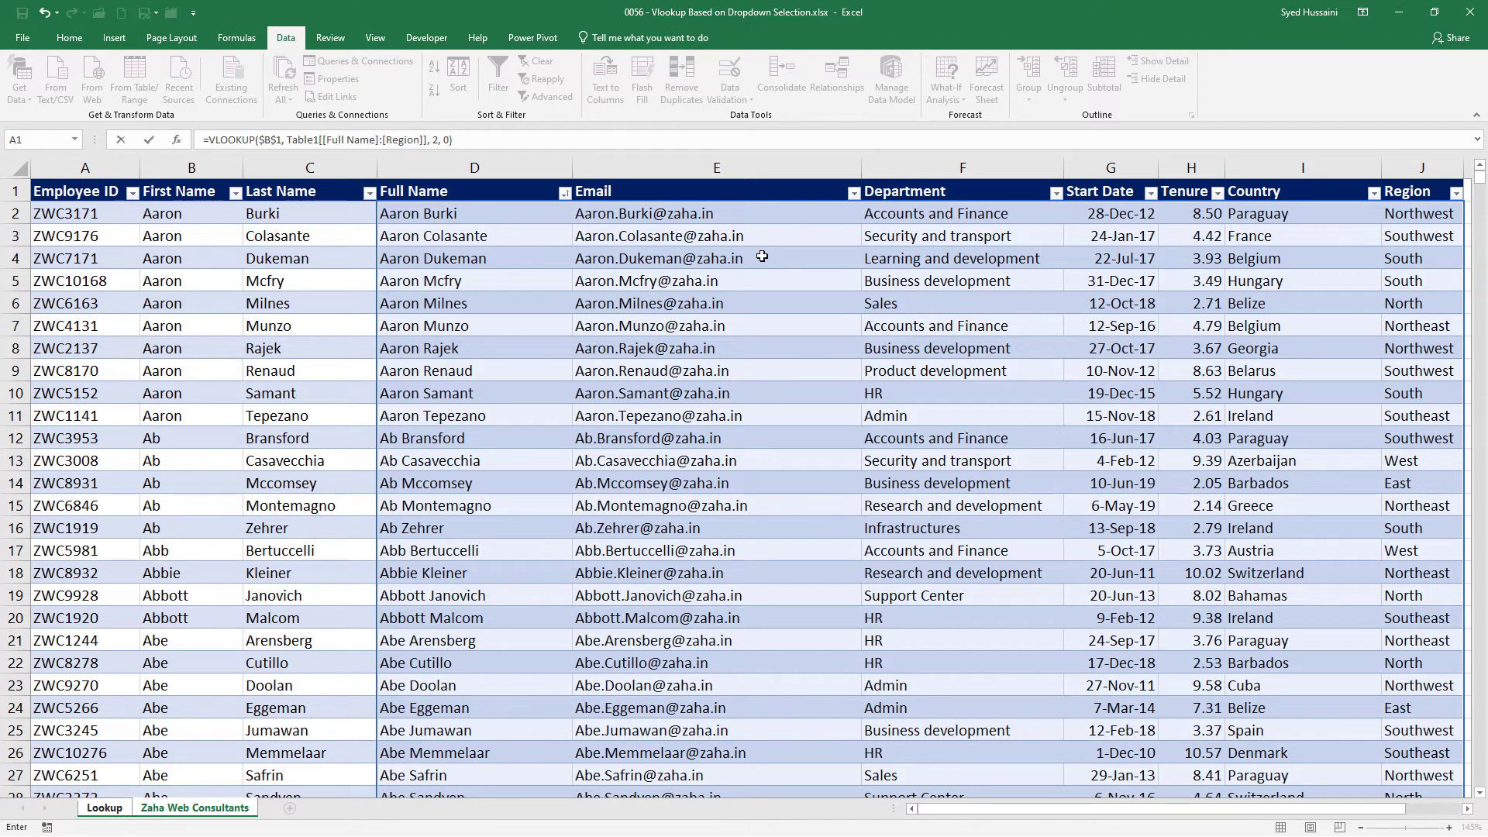
key(Return)
key(Up)
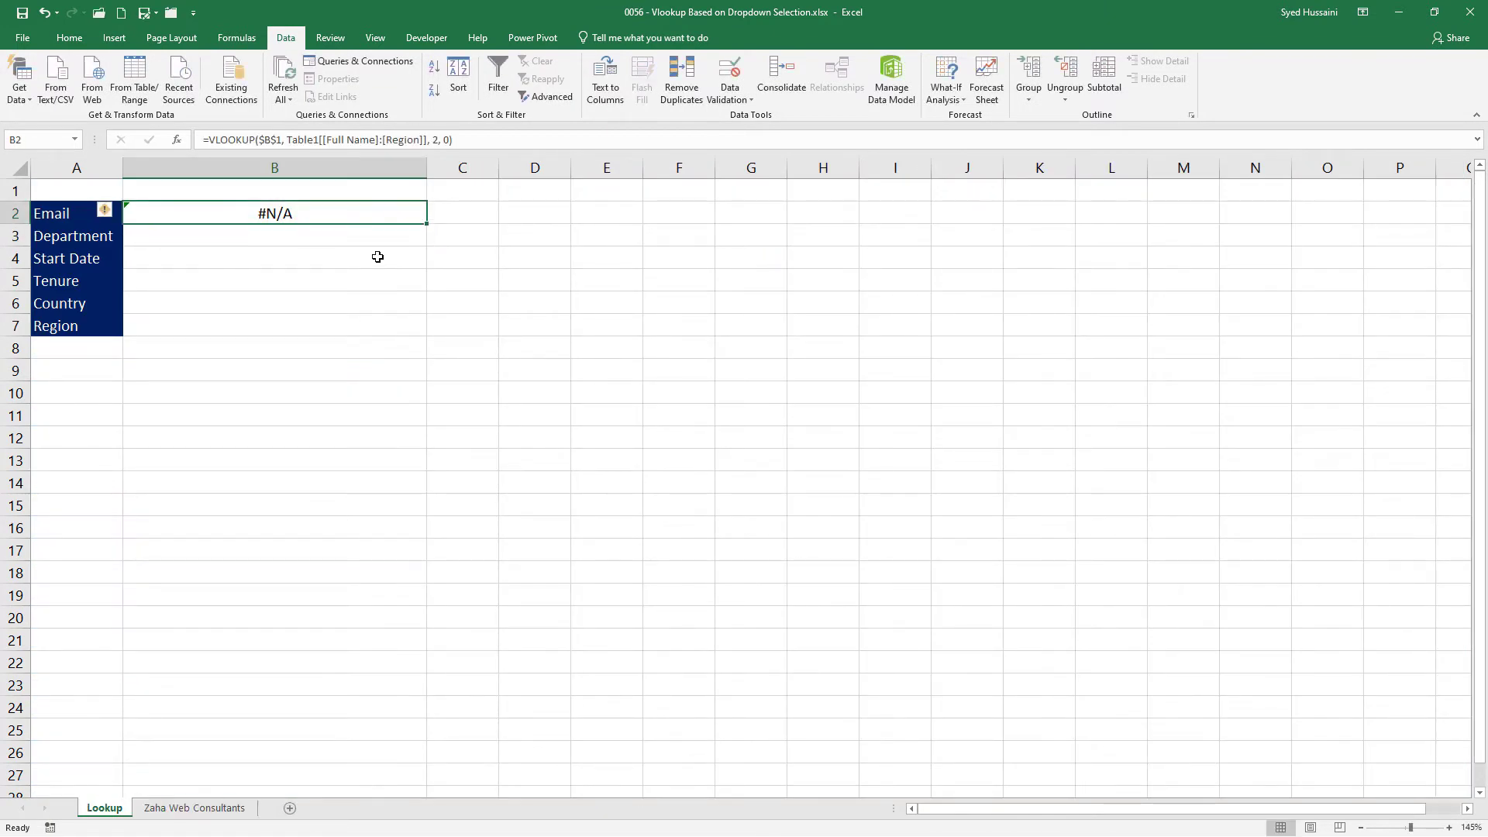
Choose the third employee name from the dropdown in cell B1 to test the email lookup.
click(372, 194)
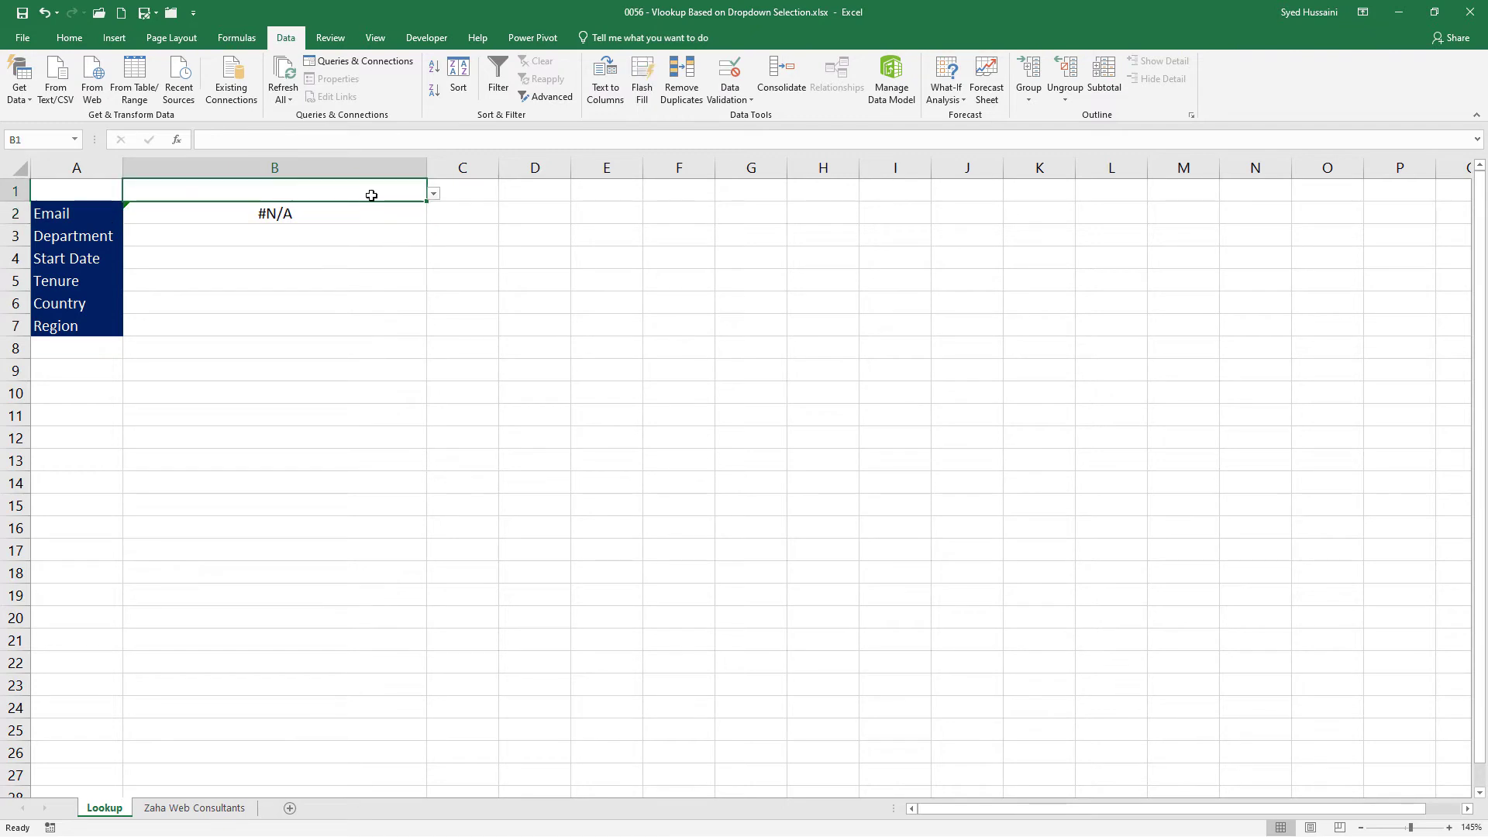
click(434, 194)
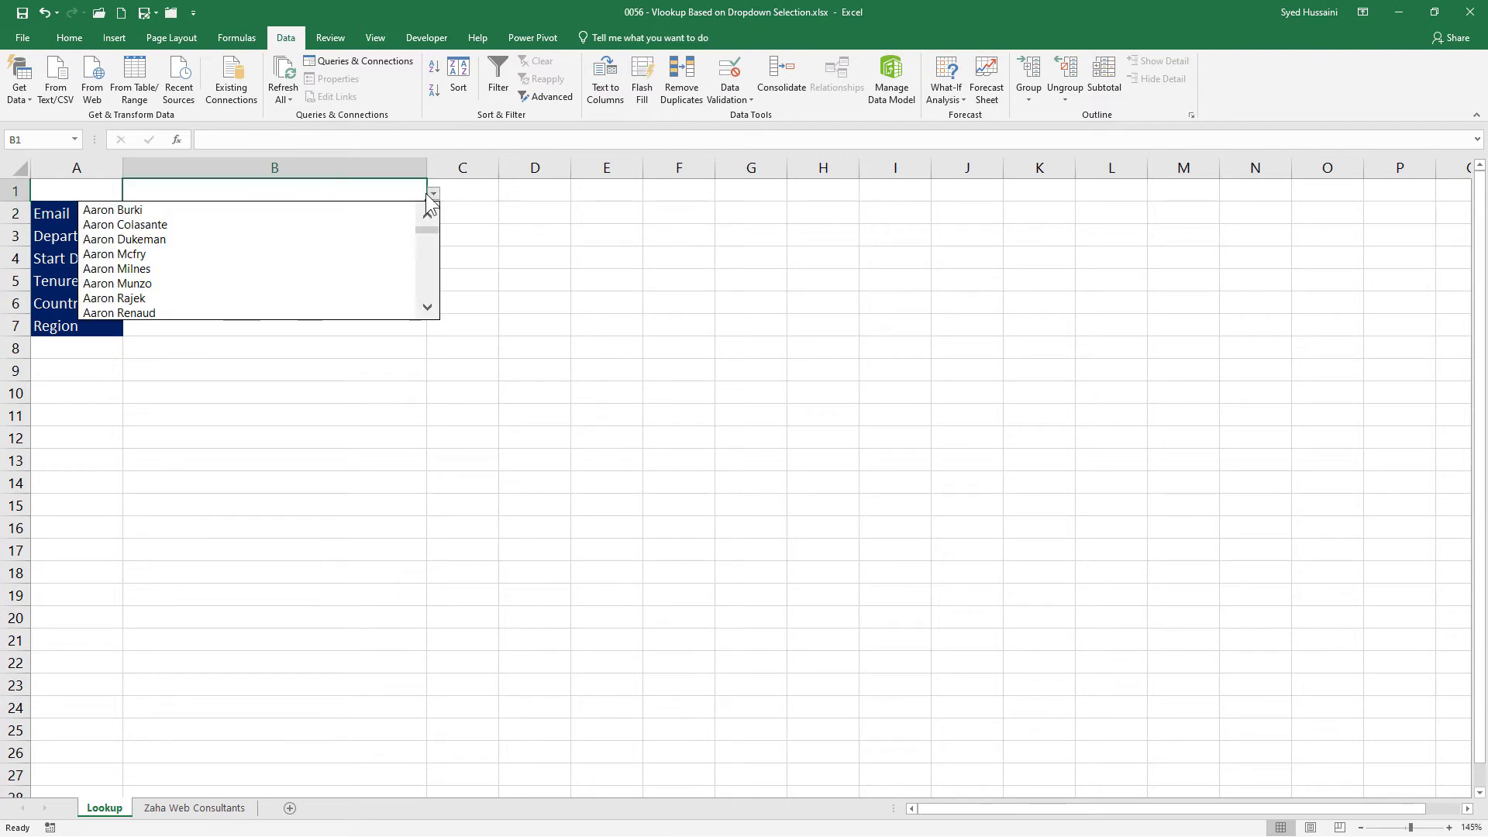
click(296, 239)
Fill the B2 formula down through B7 and set the Department formula's column index in B3 to 3.
click(301, 220)
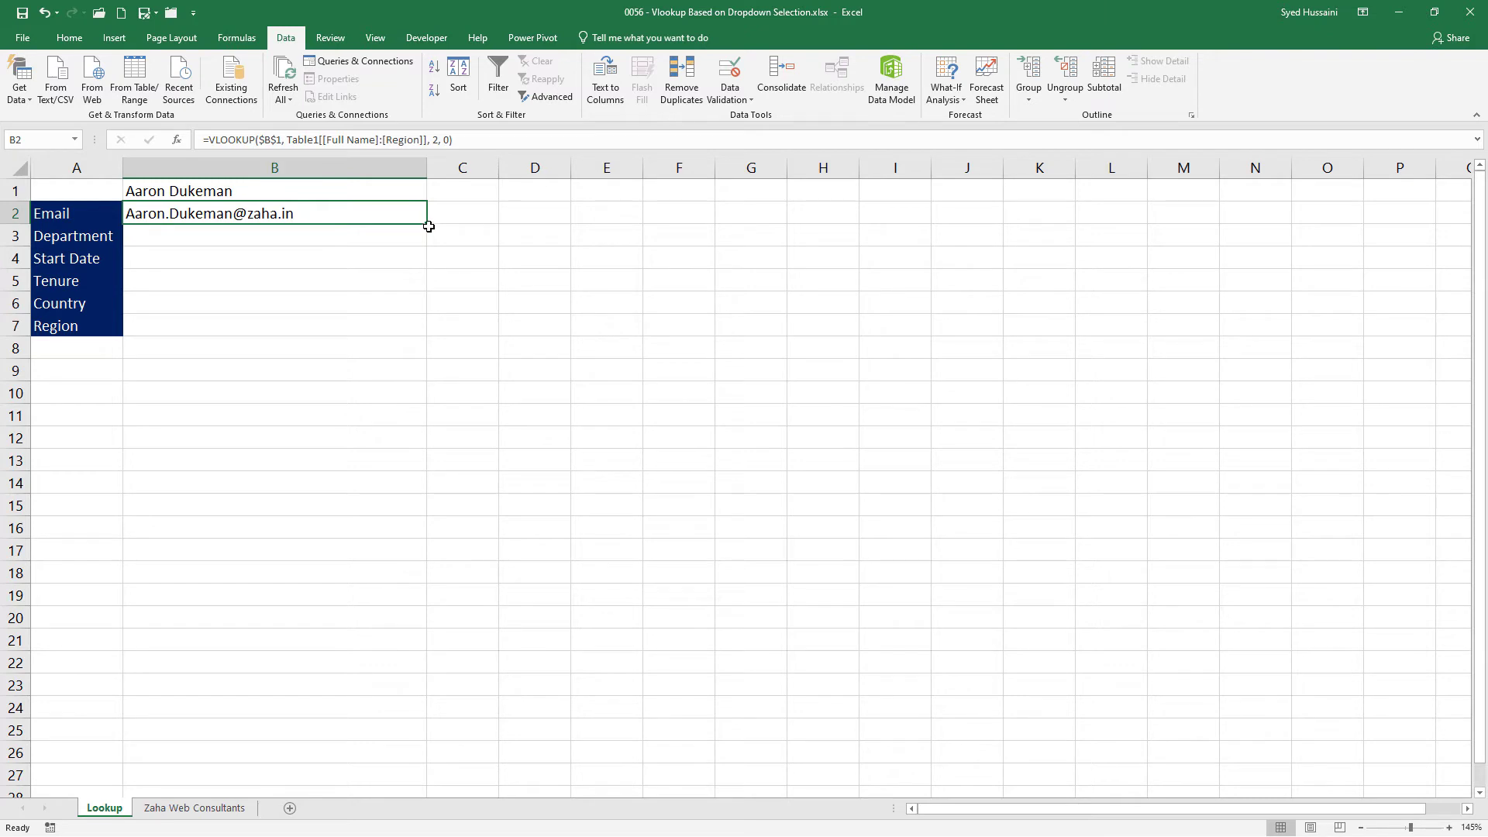
drag(426, 224, 417, 329)
click(352, 233)
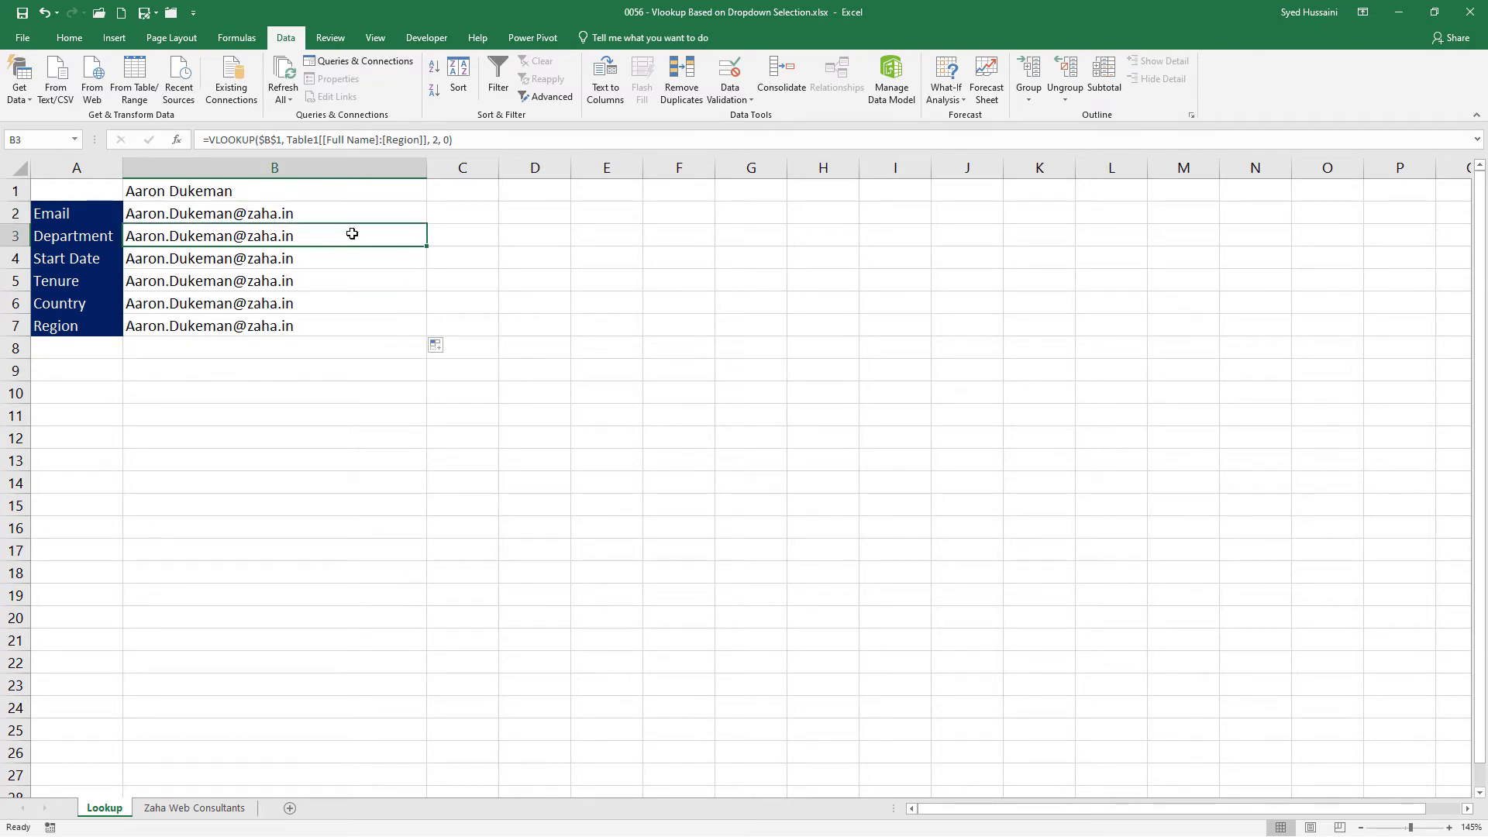
click(437, 139)
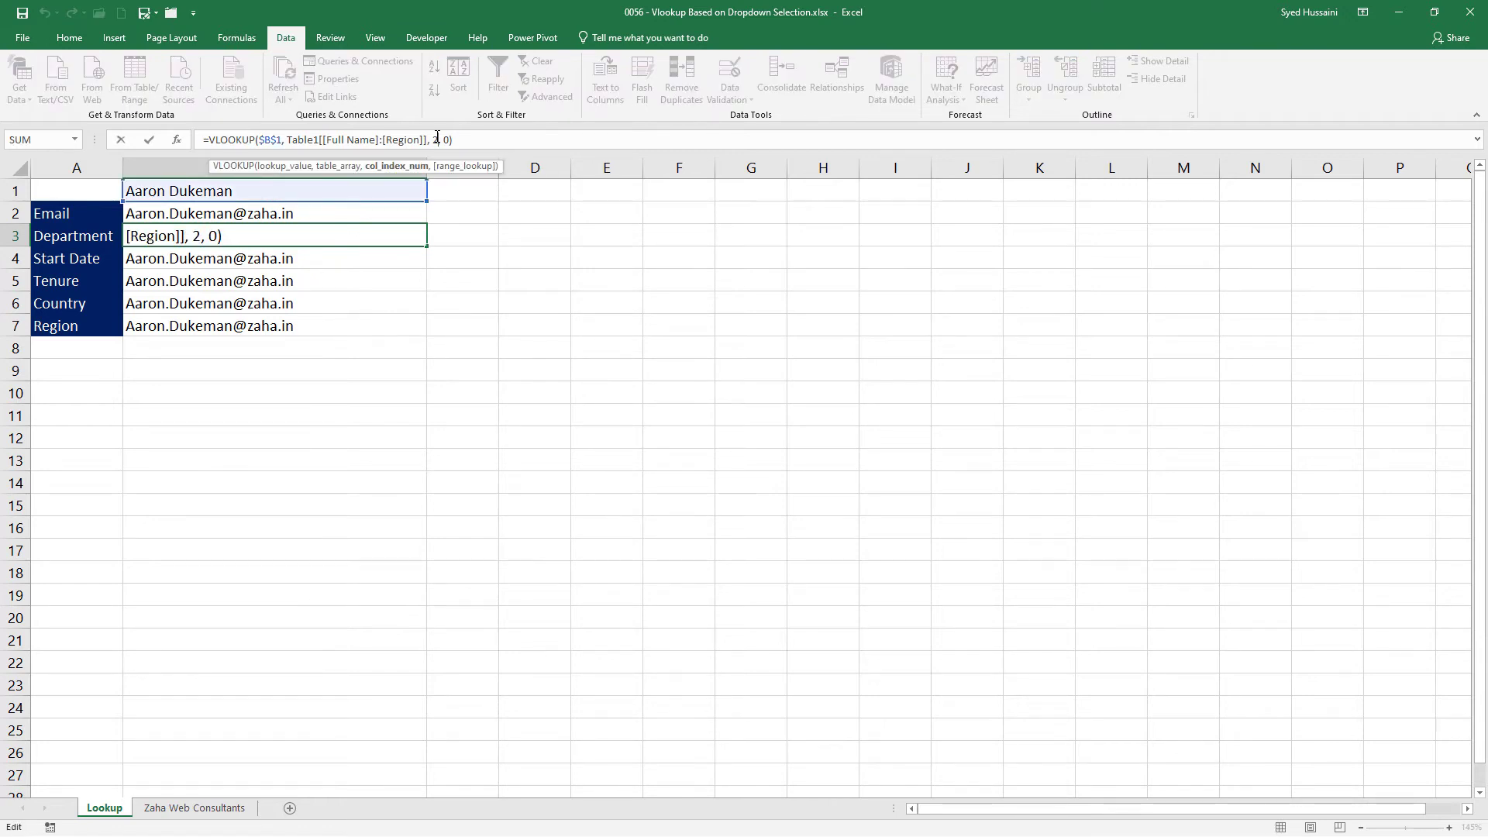
key(BackSpace)
text(3)
key(Return)
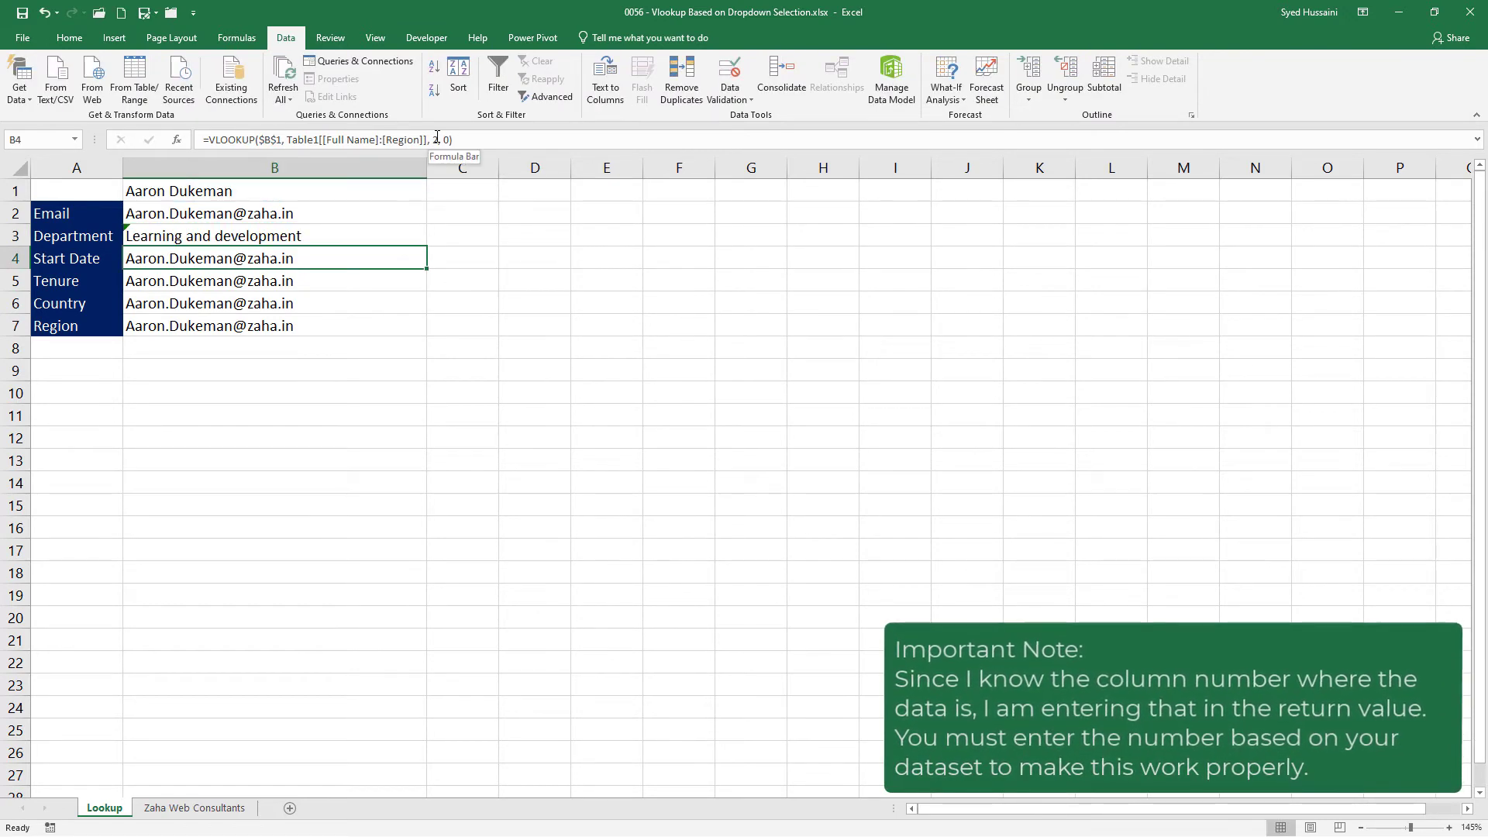
Set the VLOOKUP column index to 4 for Start Date, 5 for Tenure, 6 for Country and 7 for Region in B4:B7.
click(438, 138)
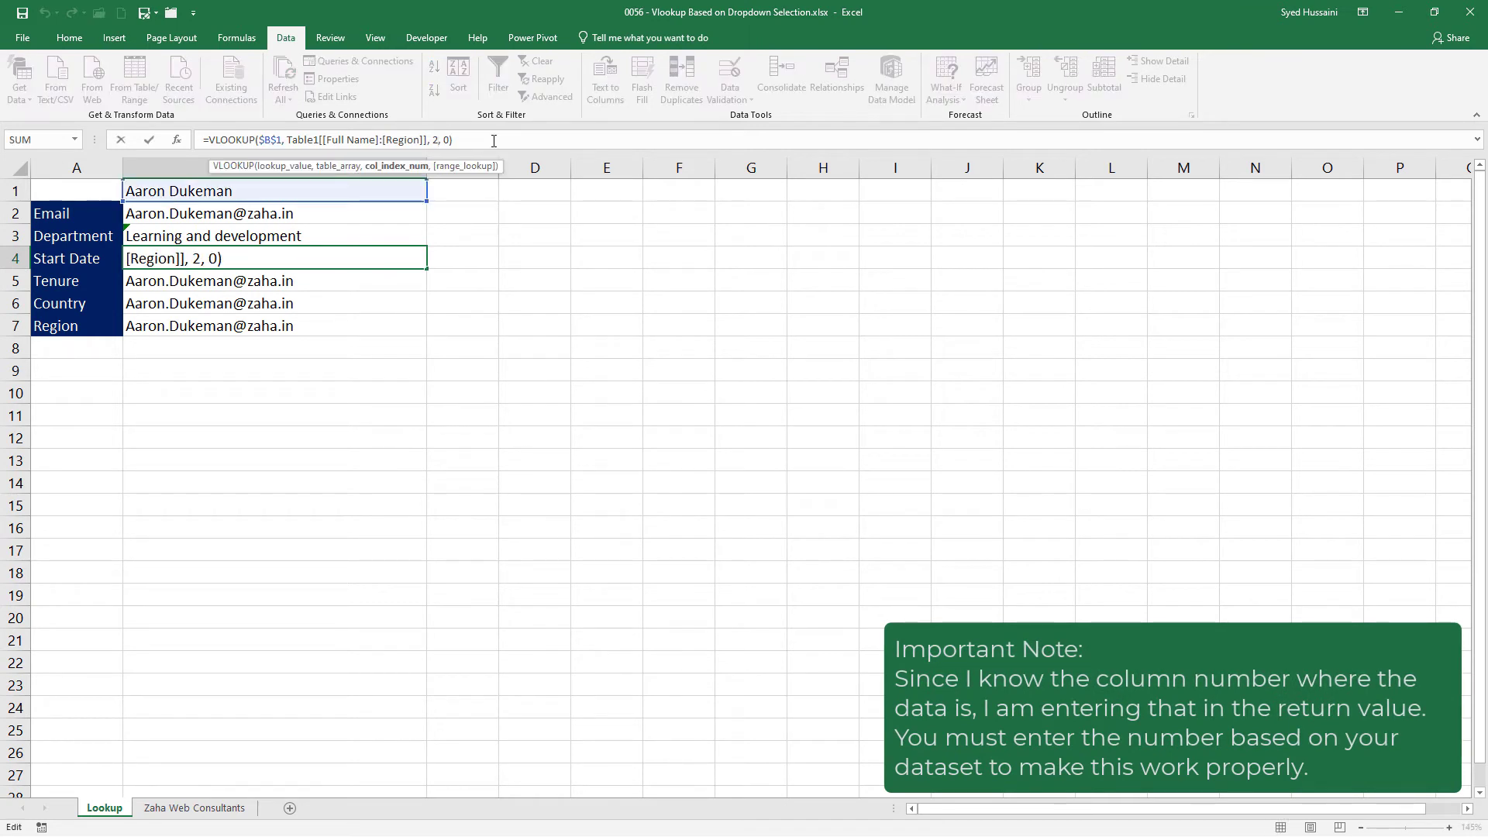
key(Return)
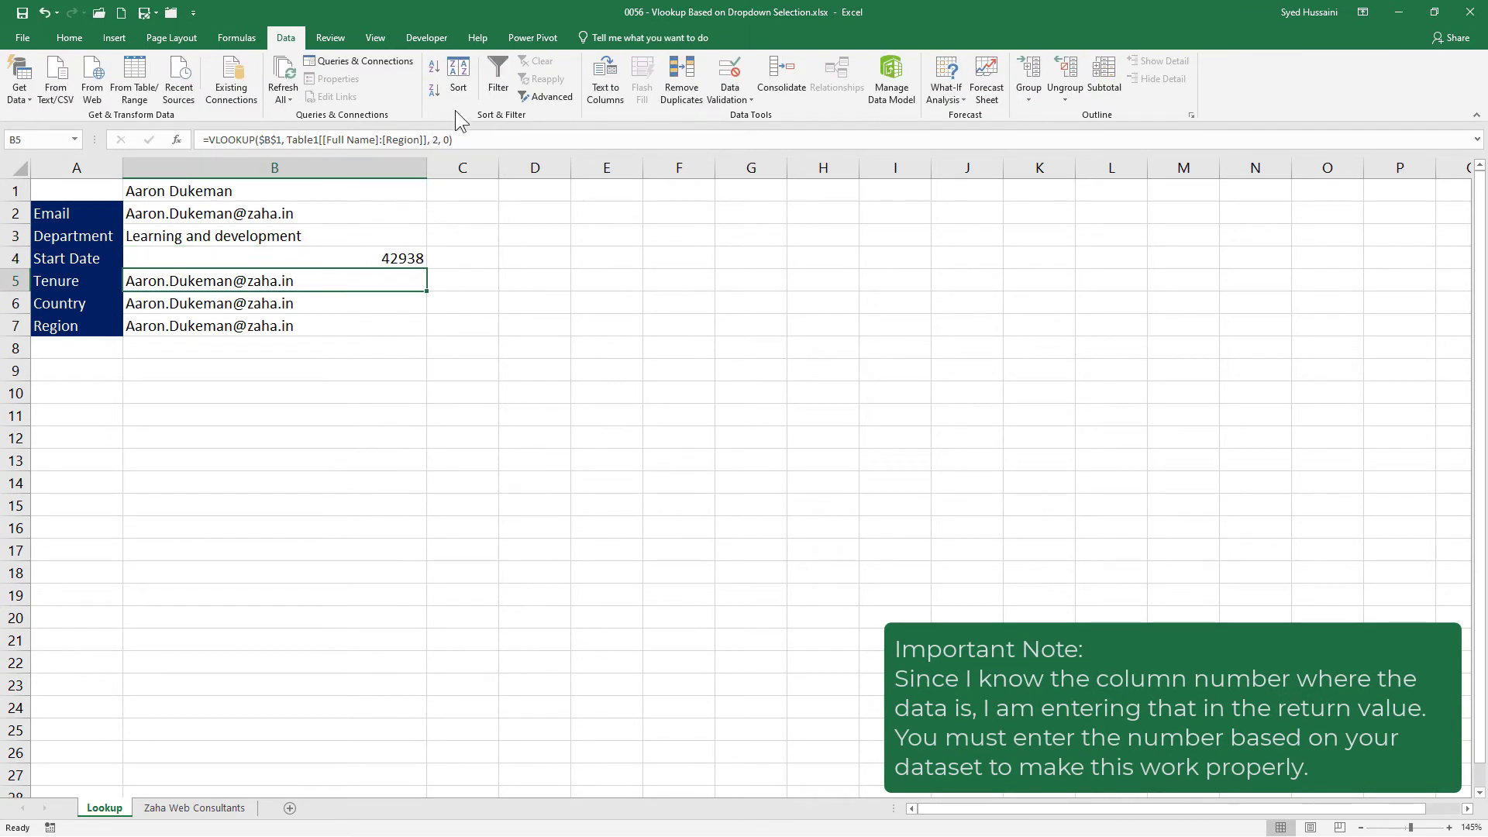
click(437, 139)
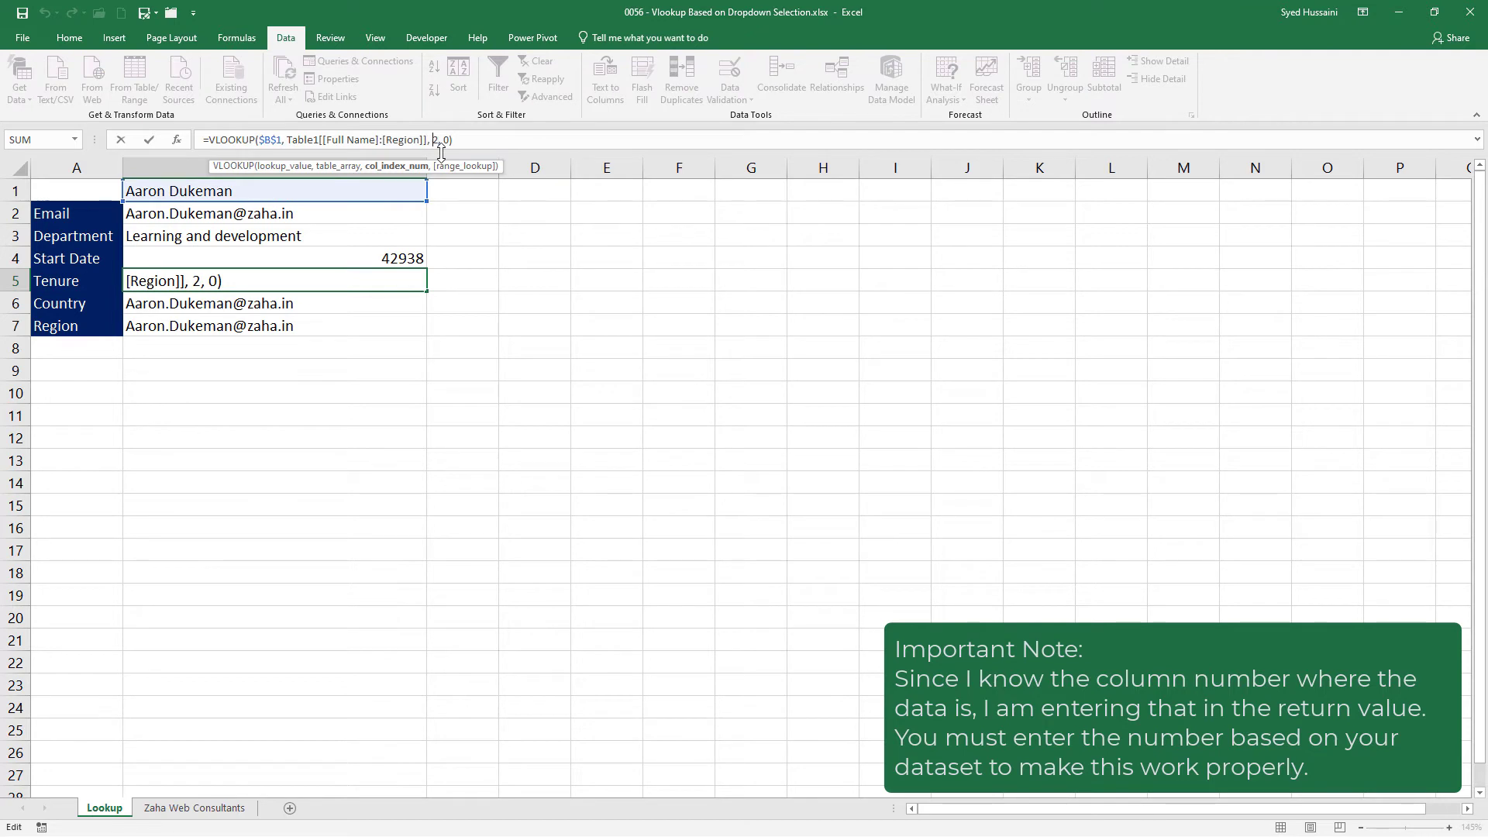
key(Return)
click(439, 140)
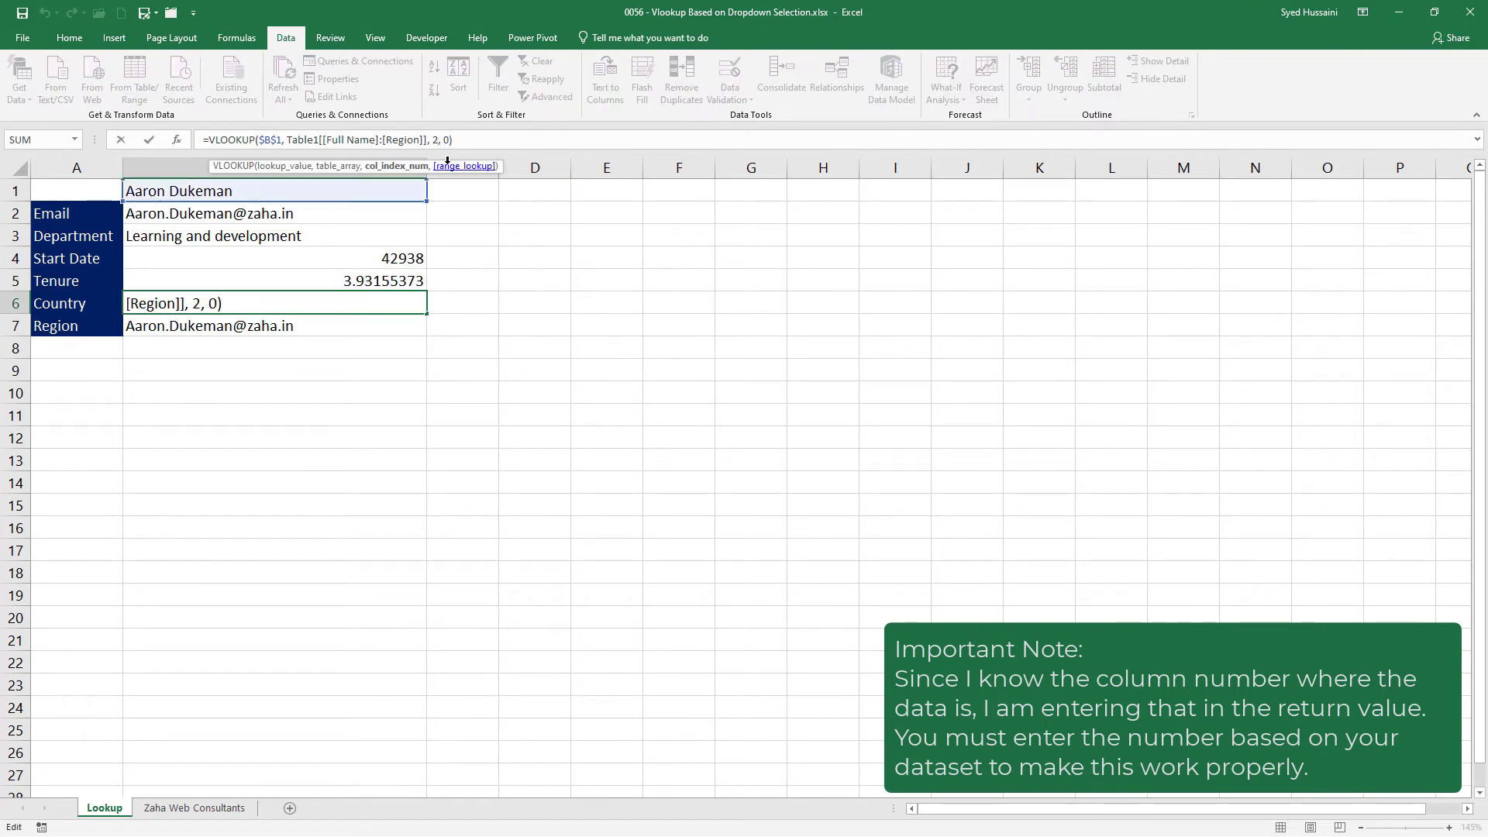
key(Return)
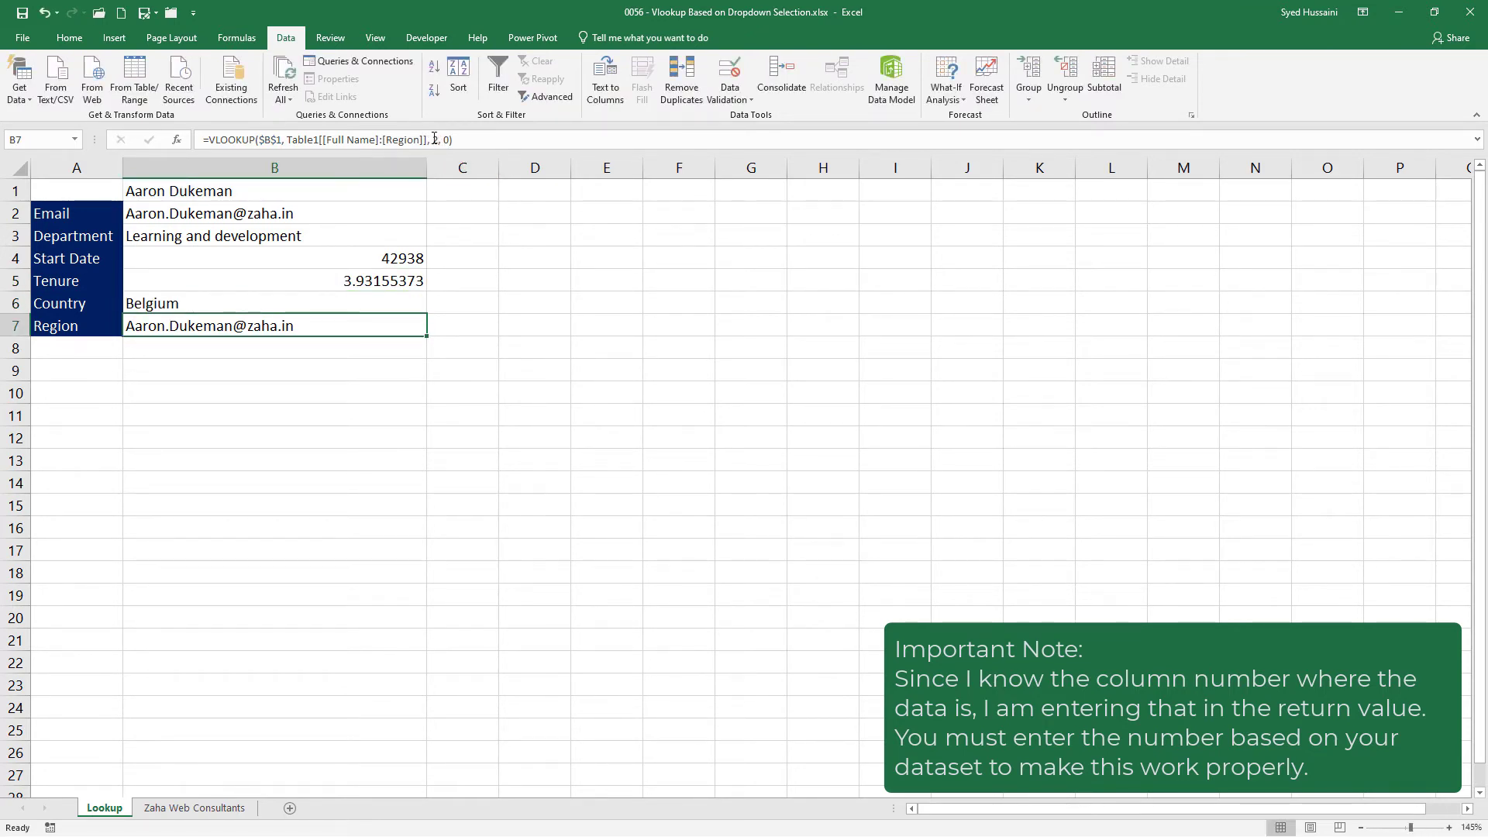
click(437, 139)
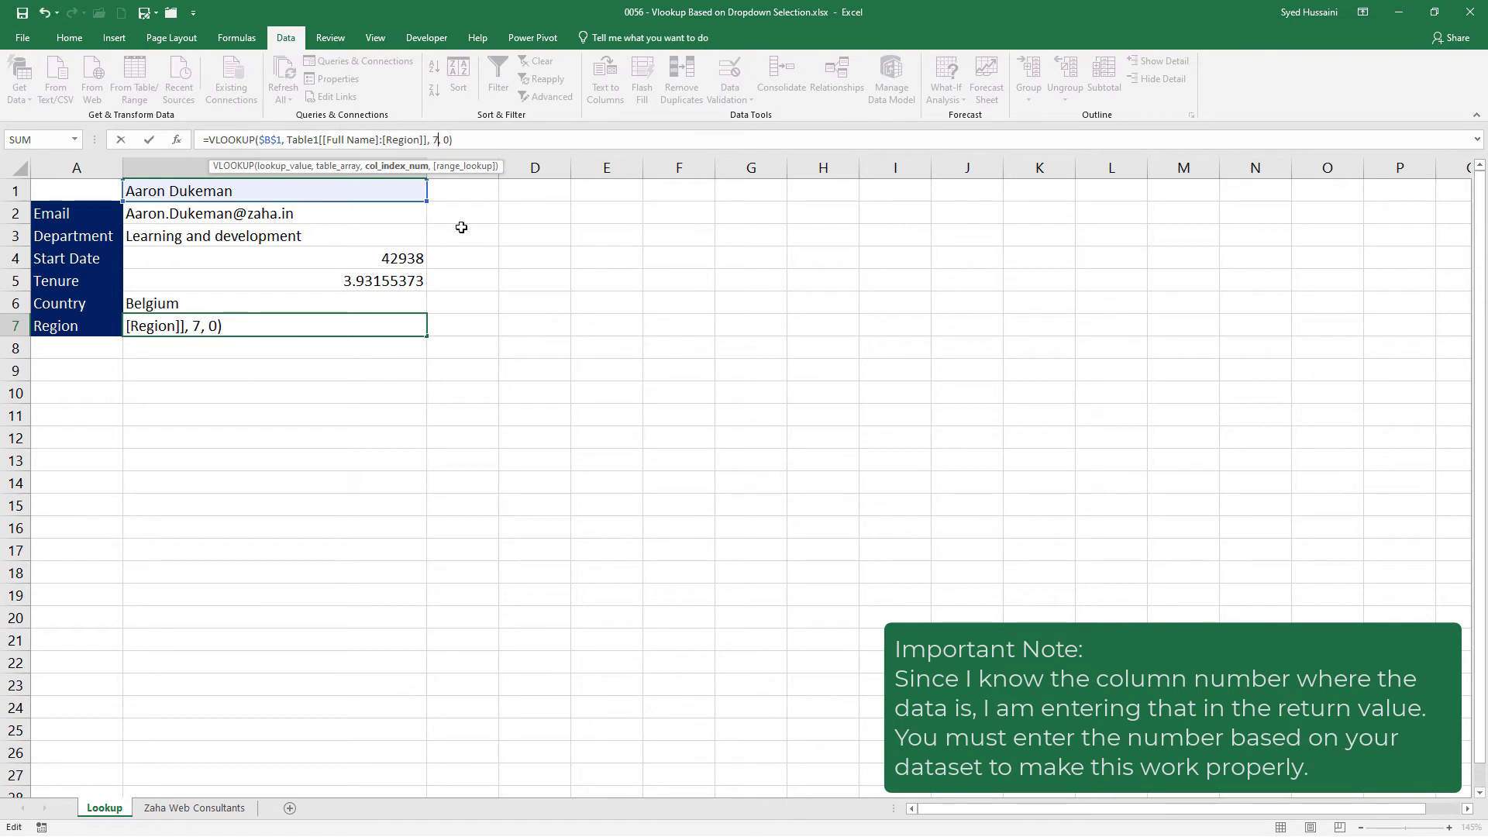
key(Return)
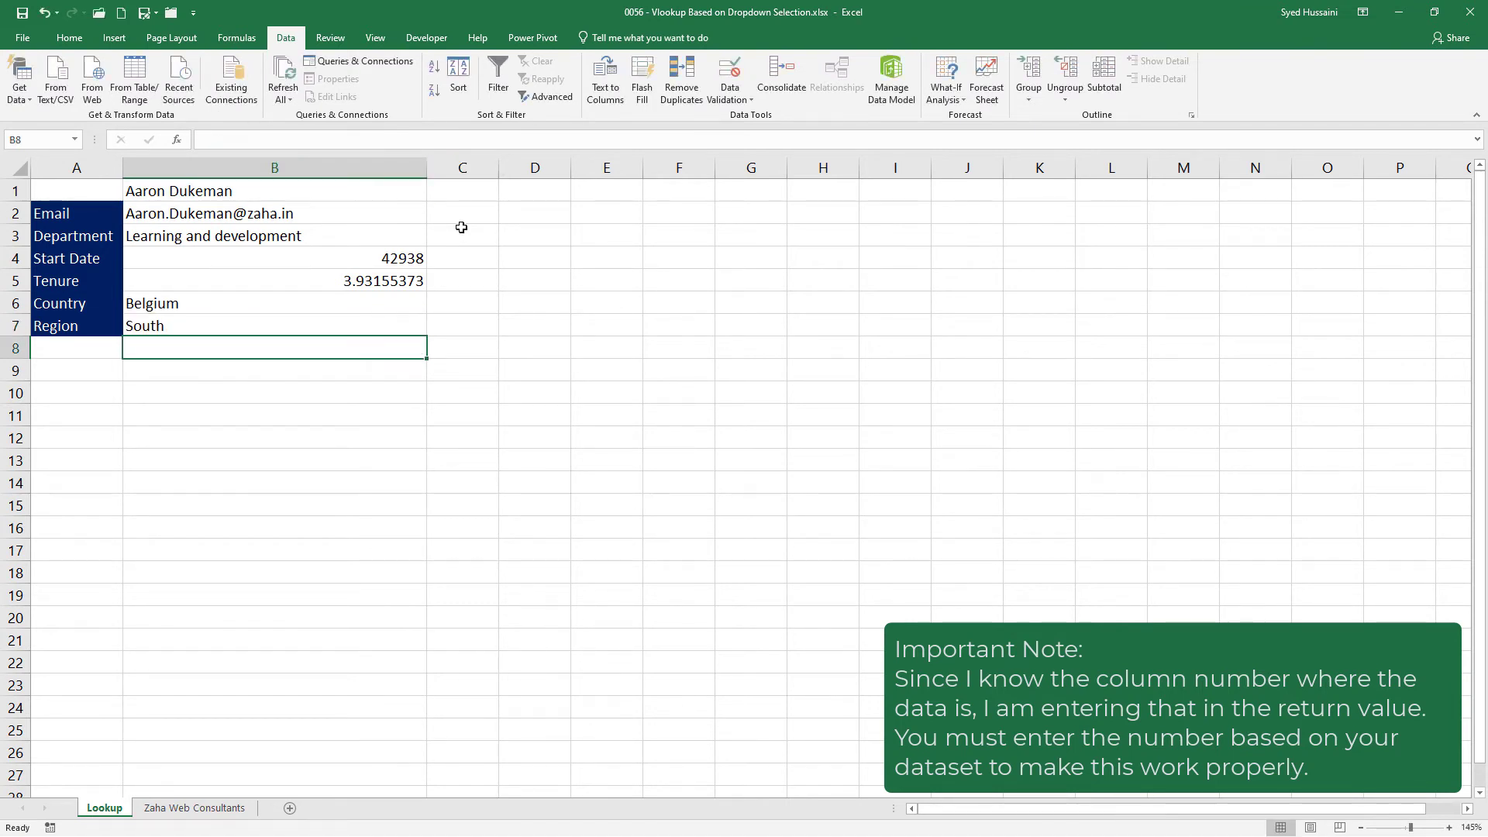
Format the Start Date result in cell B4 as Short Date.
drag(355, 211, 368, 306)
click(317, 266)
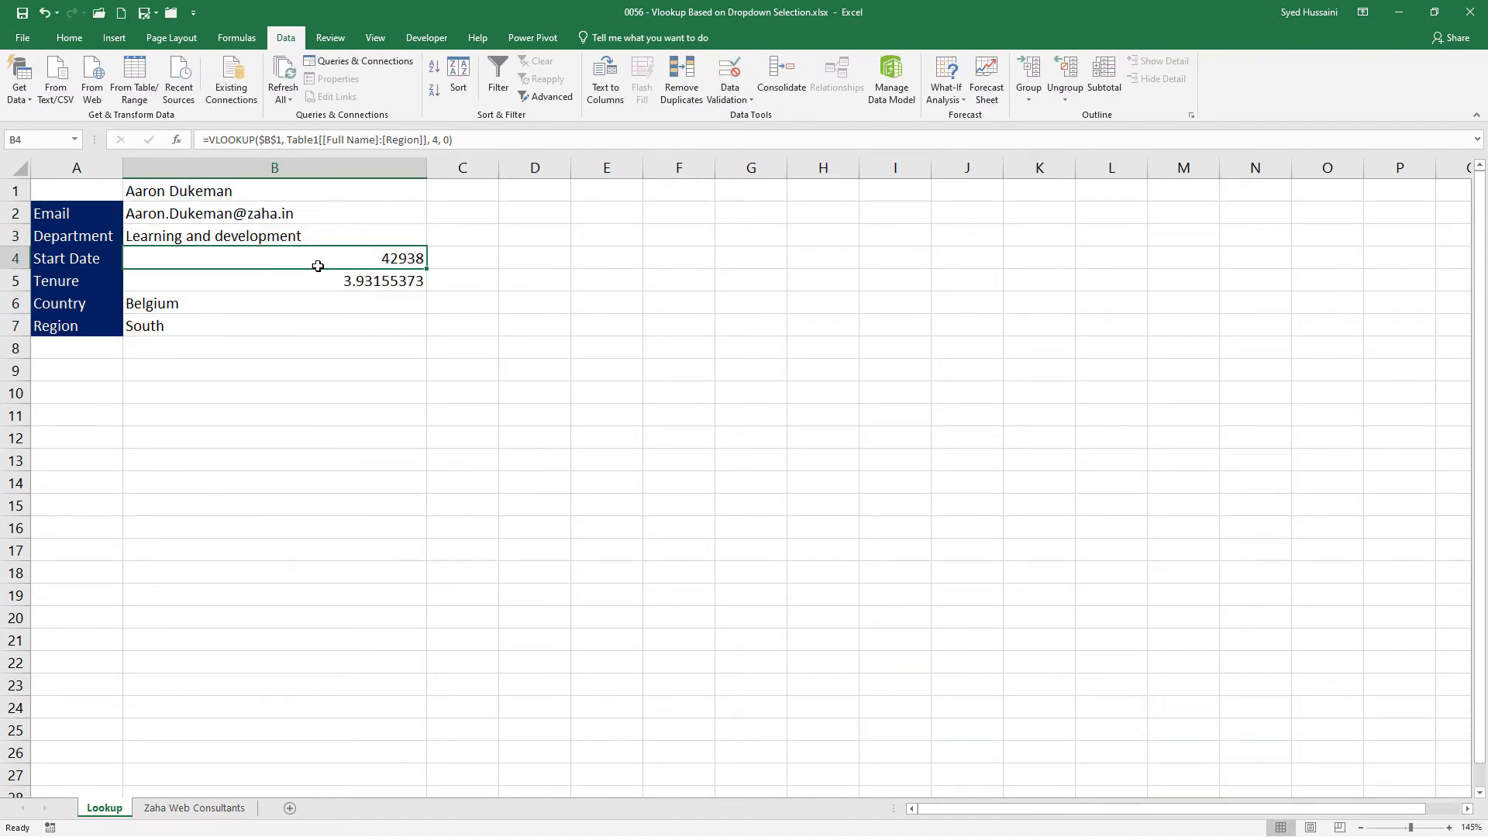
click(104, 267)
click(192, 262)
click(68, 38)
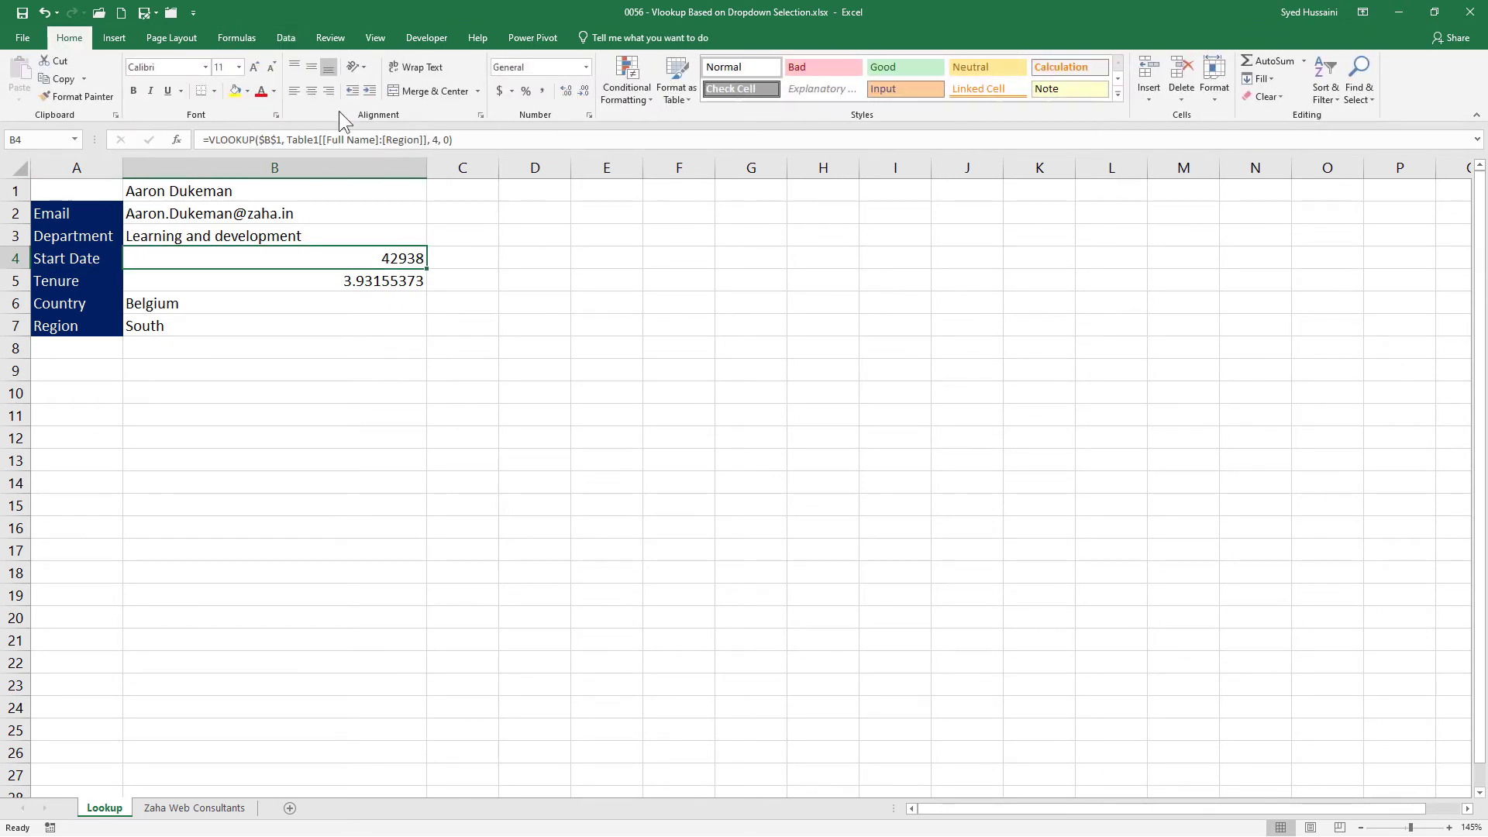
click(585, 67)
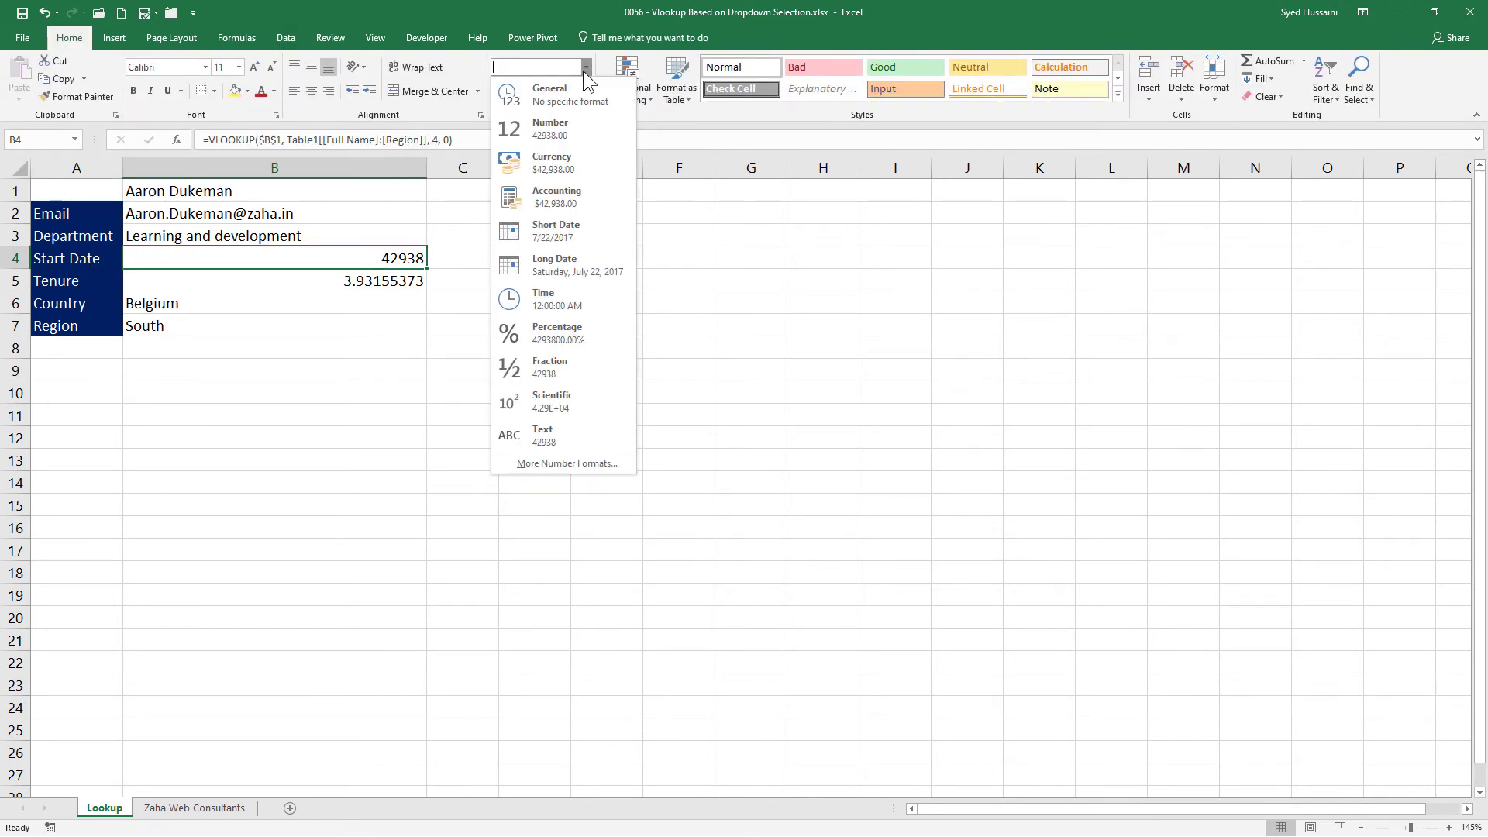
click(569, 231)
Reduce the Tenure result in cell B5 to two decimal places.
click(383, 280)
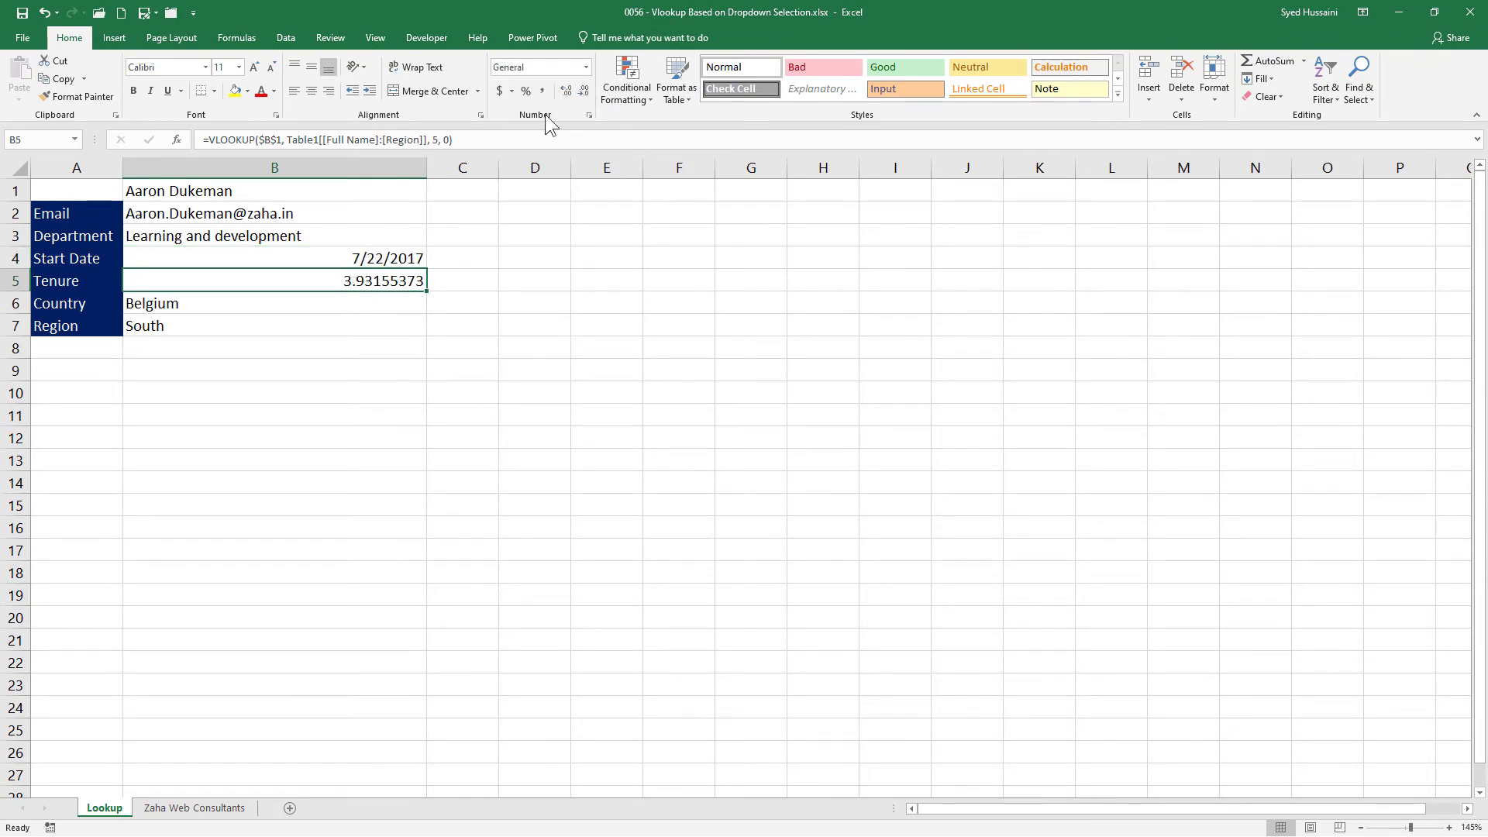
click(579, 94)
click(579, 94)
click(579, 95)
click(579, 94)
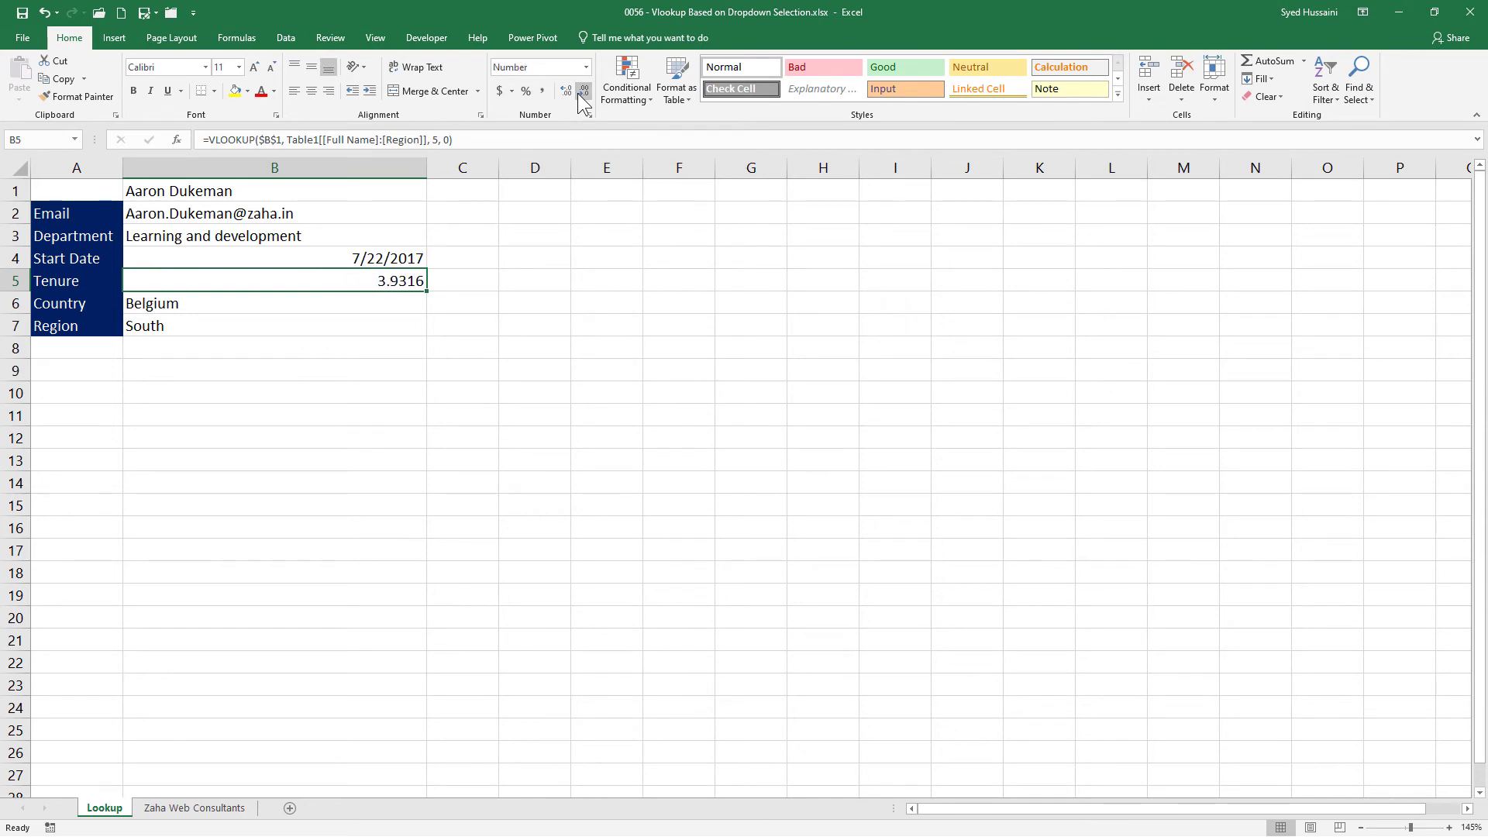
click(579, 95)
click(582, 99)
Choose three other employee names in turn from the B1 dropdown to test all the lookup results.
click(414, 190)
click(434, 192)
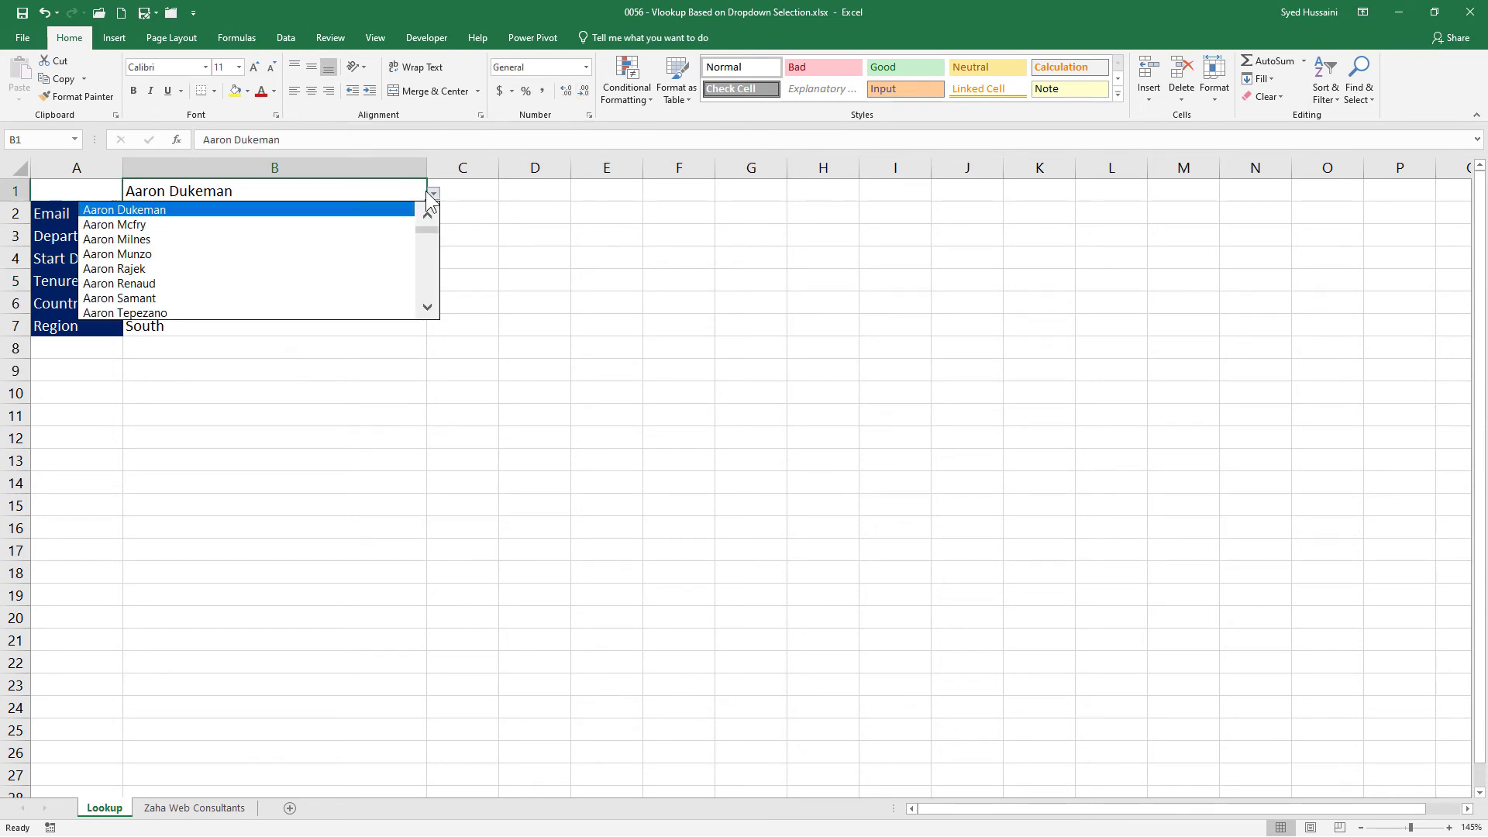
click(345, 297)
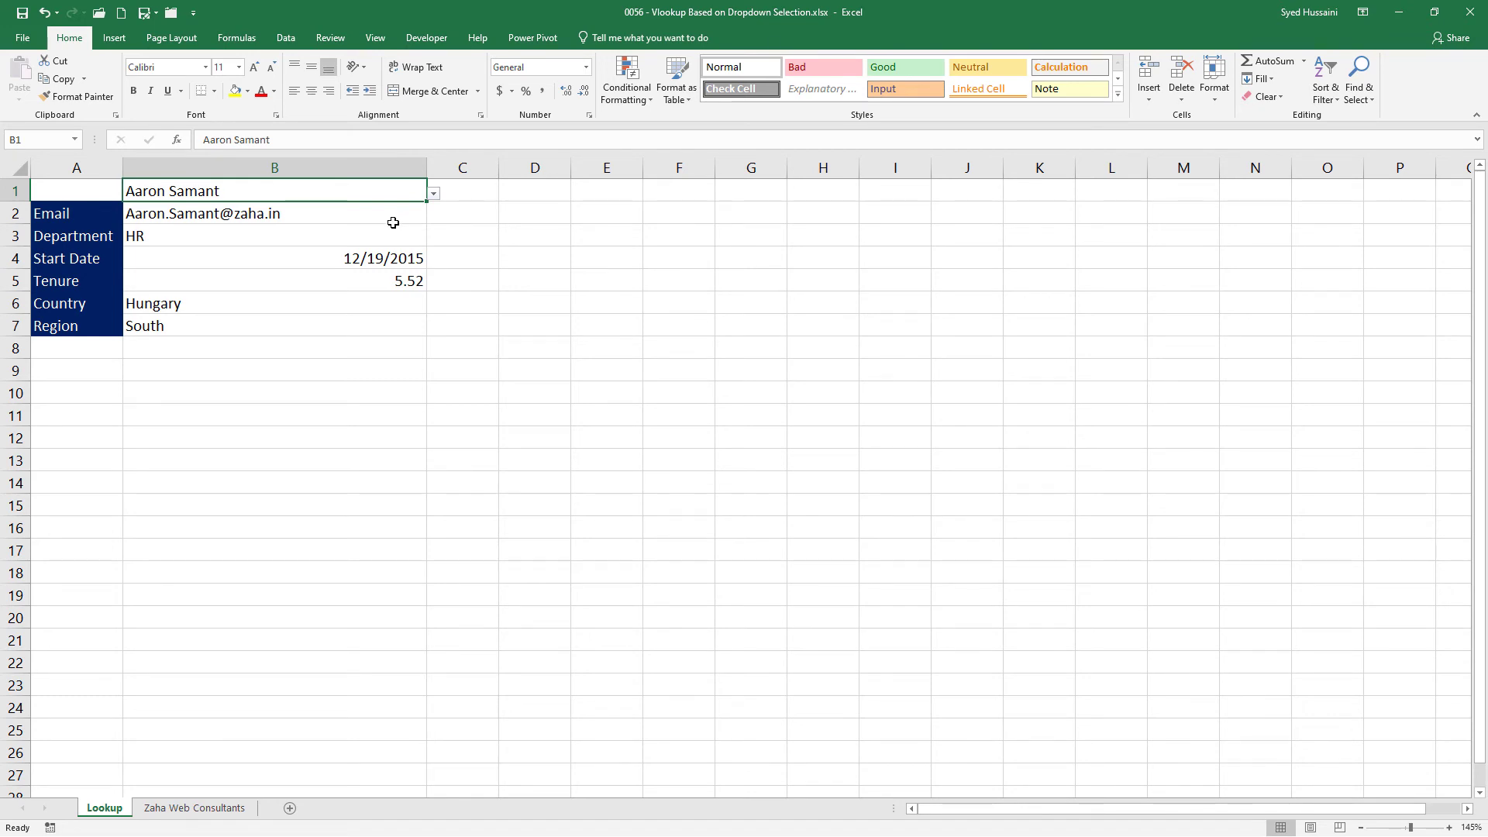
click(432, 195)
click(391, 220)
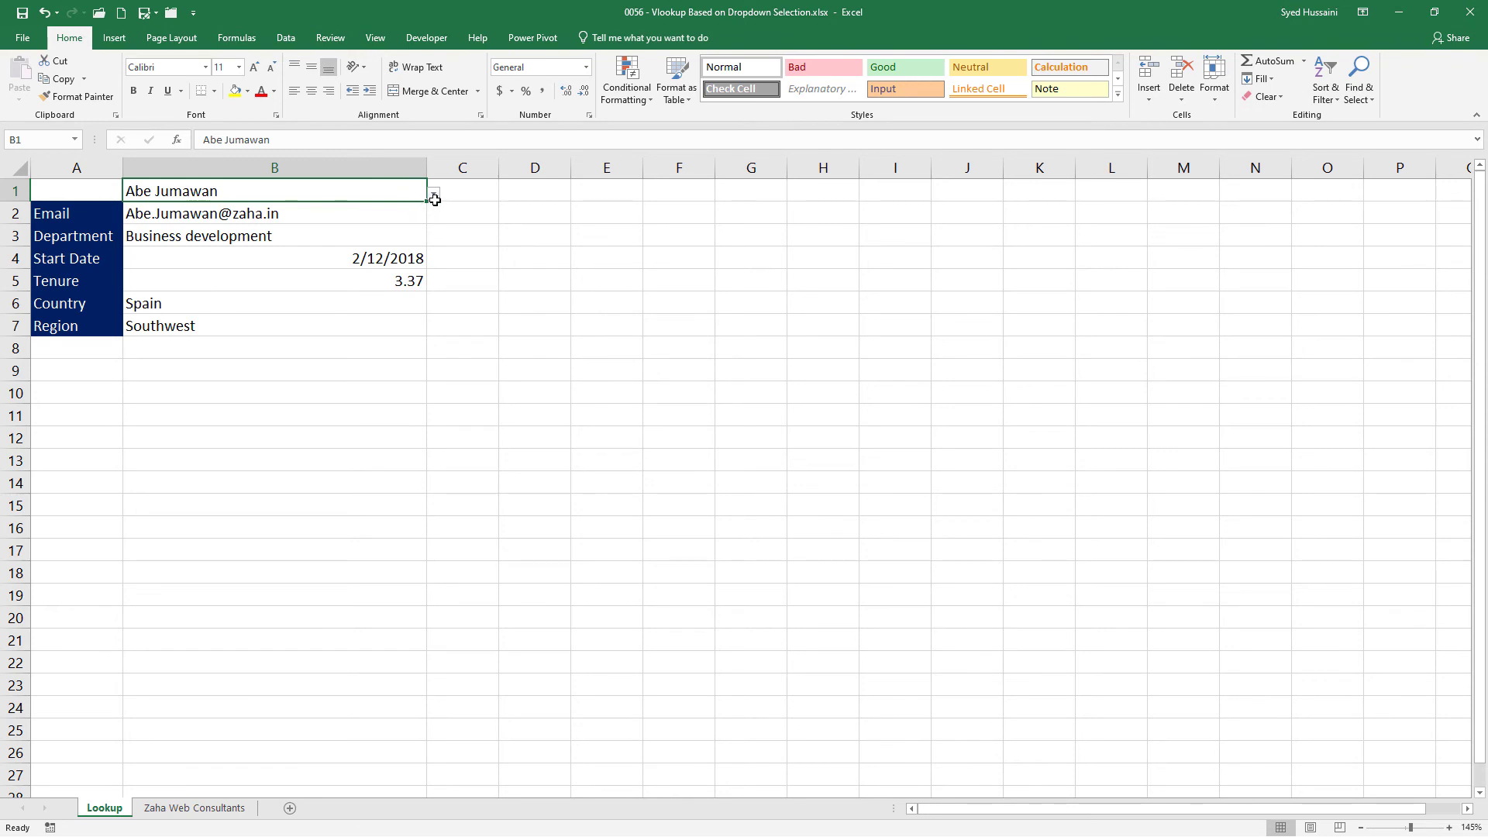
click(433, 194)
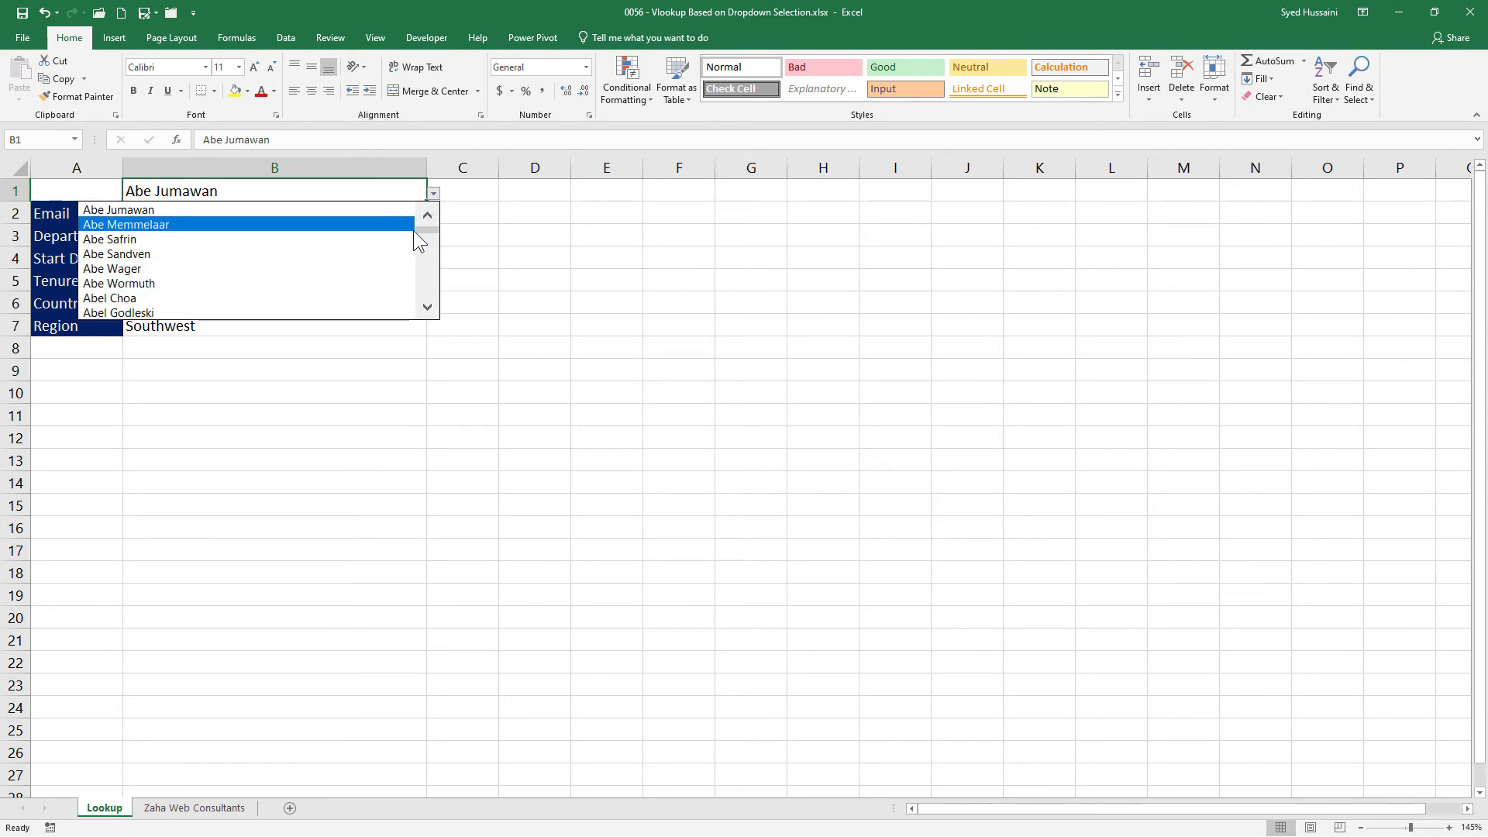
click(410, 226)
click(434, 196)
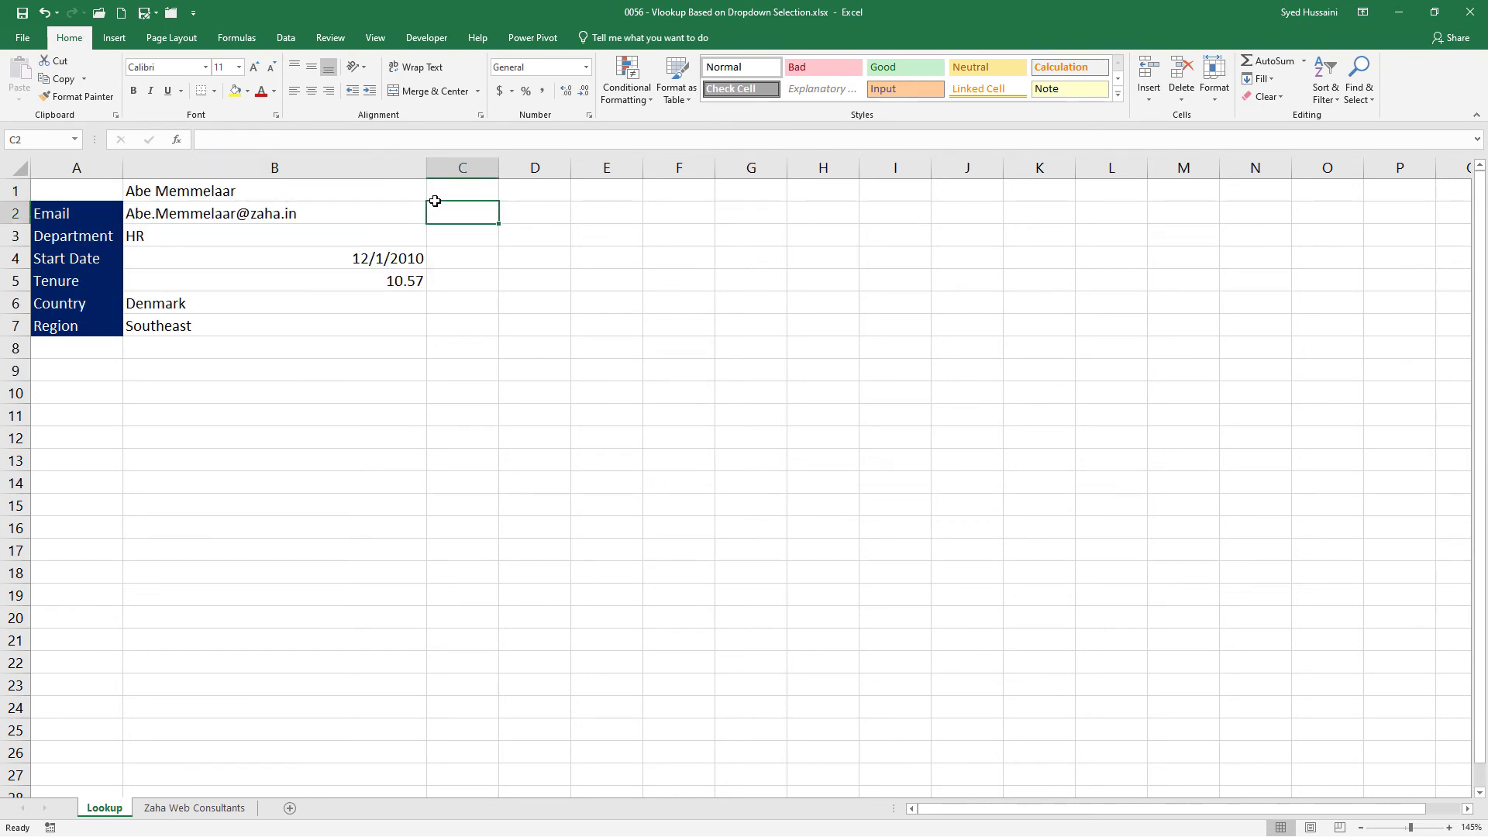